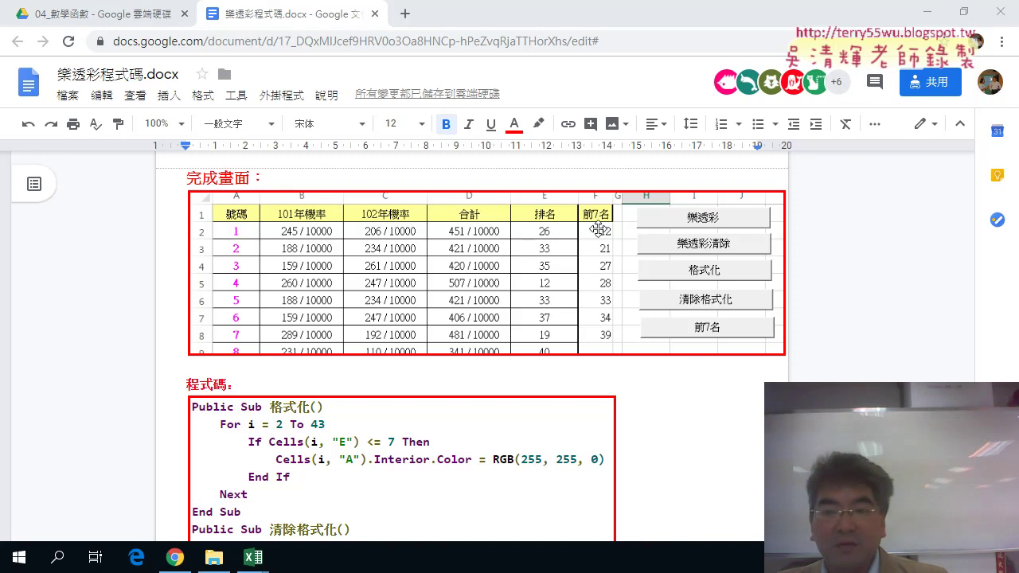
Minimize the Google Docs reference document to bring back Excel's VBA editor with Module1
click(927, 11)
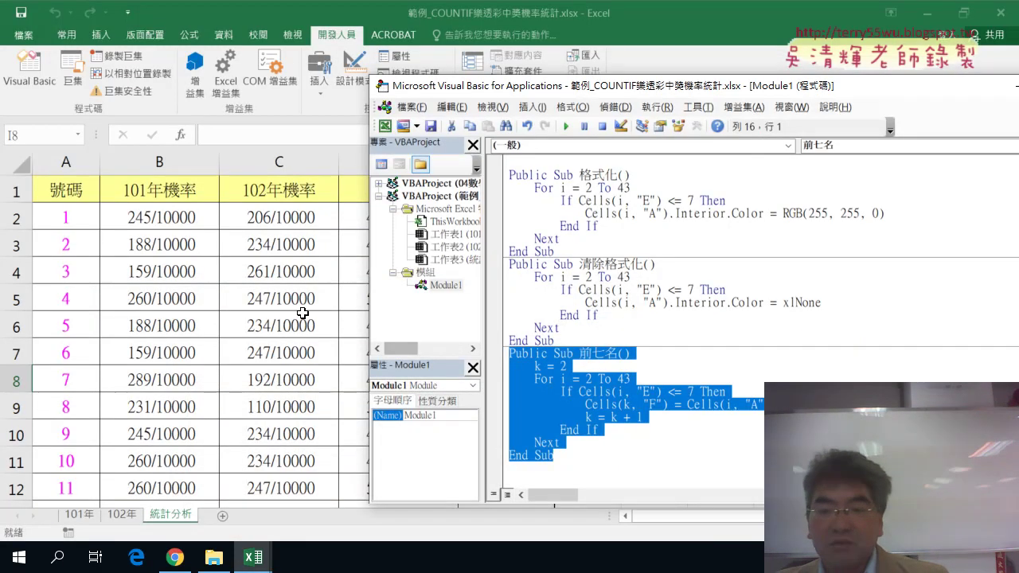
Clear the top-seven numbers from F2:F8 on the 統計分析 sheet
click(555, 215)
drag(554, 251, 510, 172)
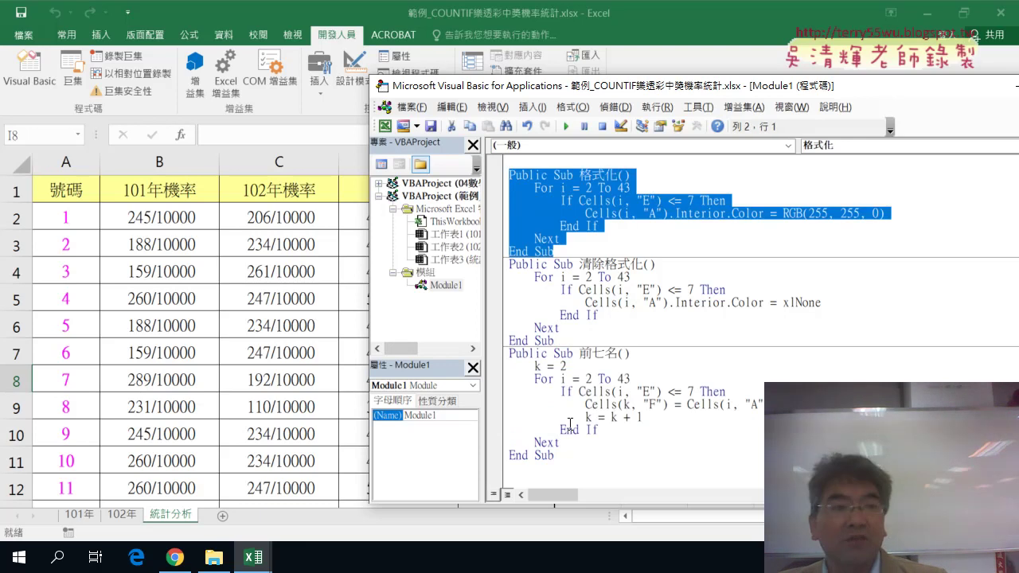
click(297, 332)
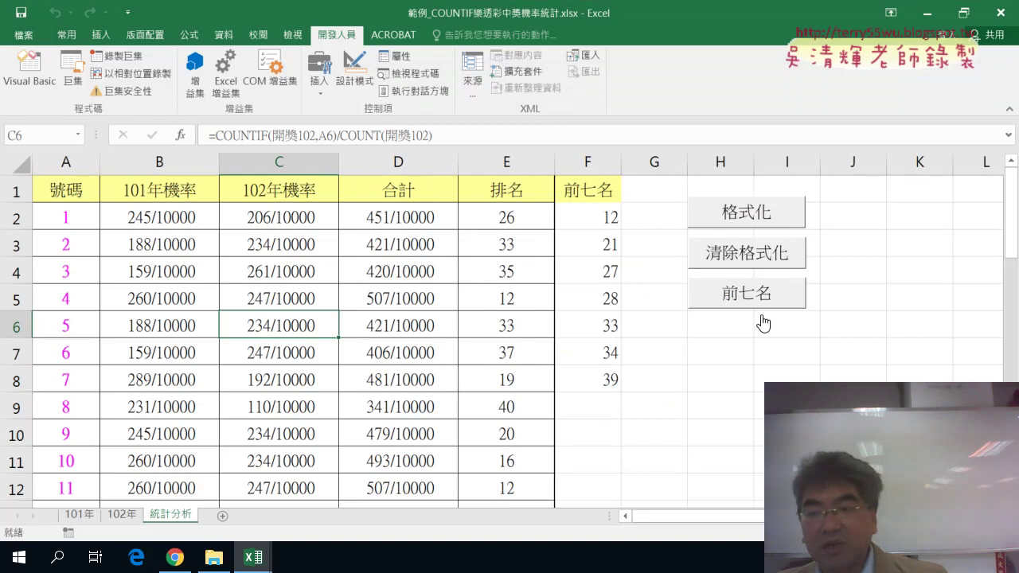
drag(587, 217, 595, 378)
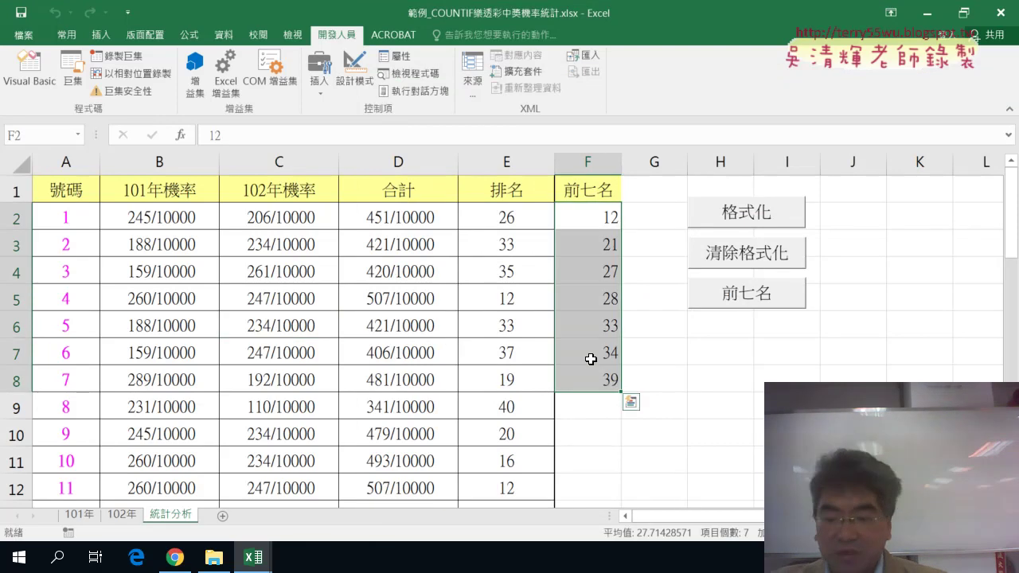
key(Delete)
Run the 前七名 macro to refill F2:F8 with 12, 21, 27, 28, 33, 34 and 39
click(740, 351)
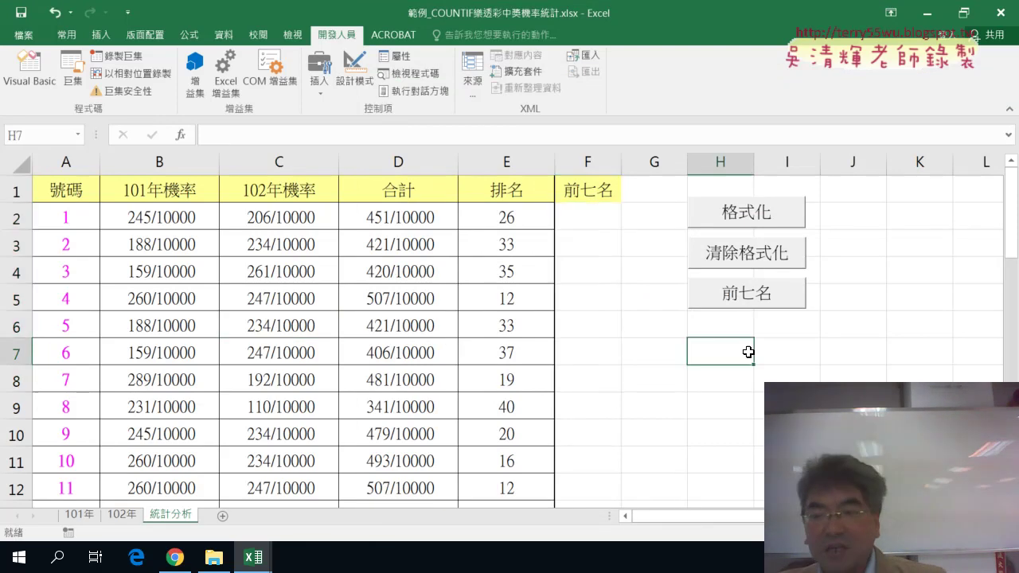
click(739, 295)
drag(597, 225, 590, 386)
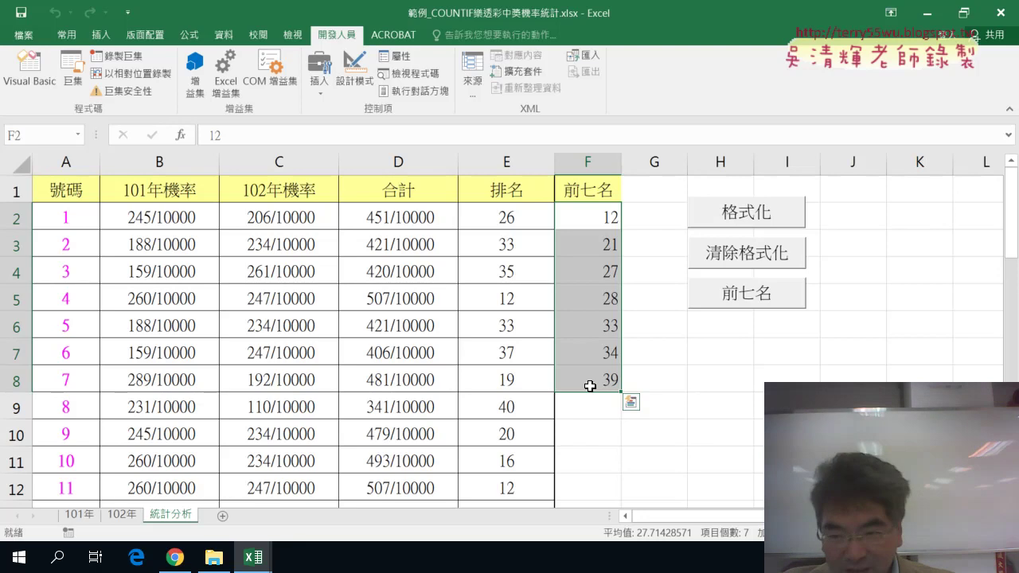
Delete the seven refilled values in F2:F8 so the 前七名 column is blank
key(Delete)
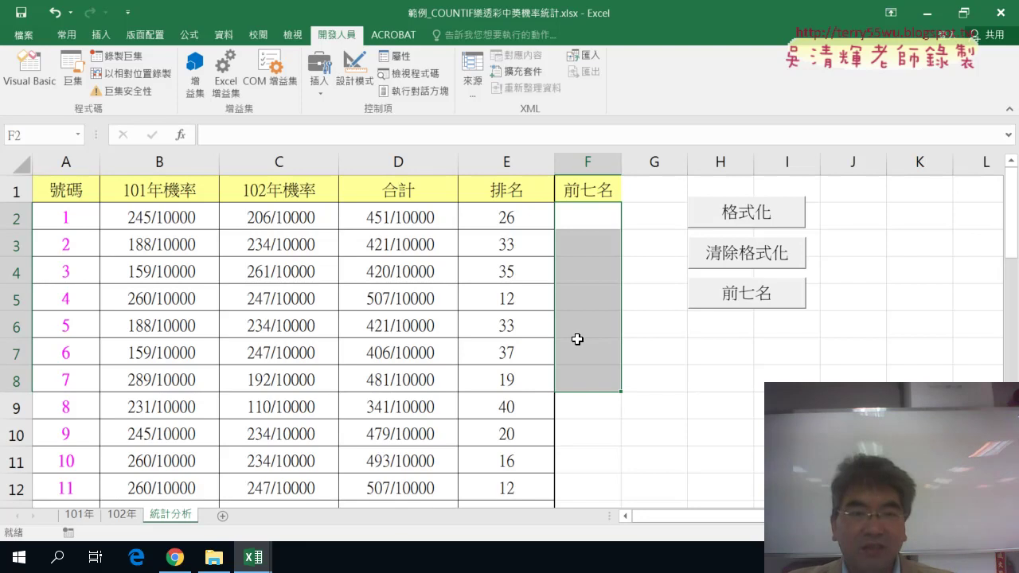
In the VBA editor, delete the old 前七名 procedure from Module1
click(33, 88)
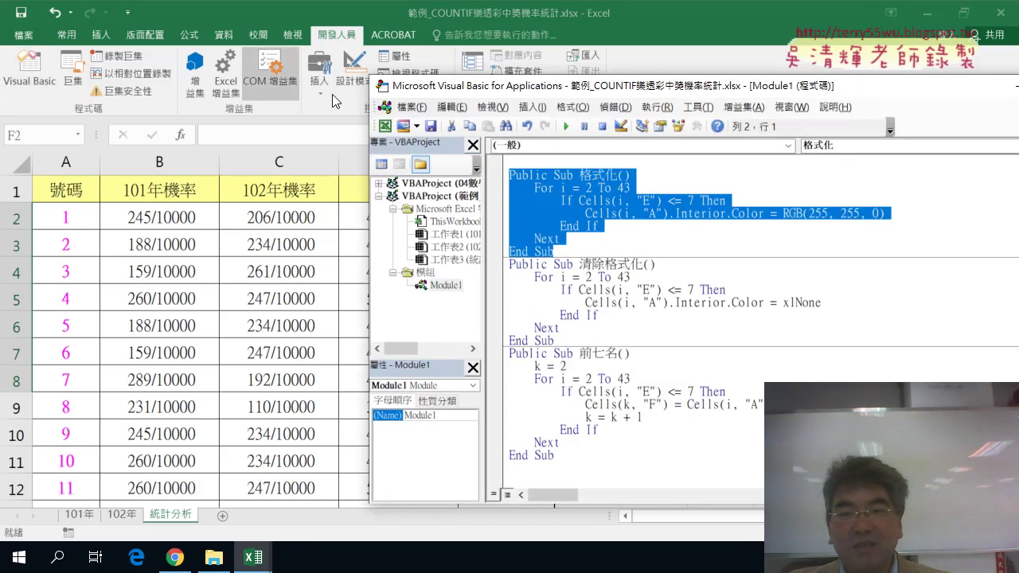
drag(470, 89, 338, 64)
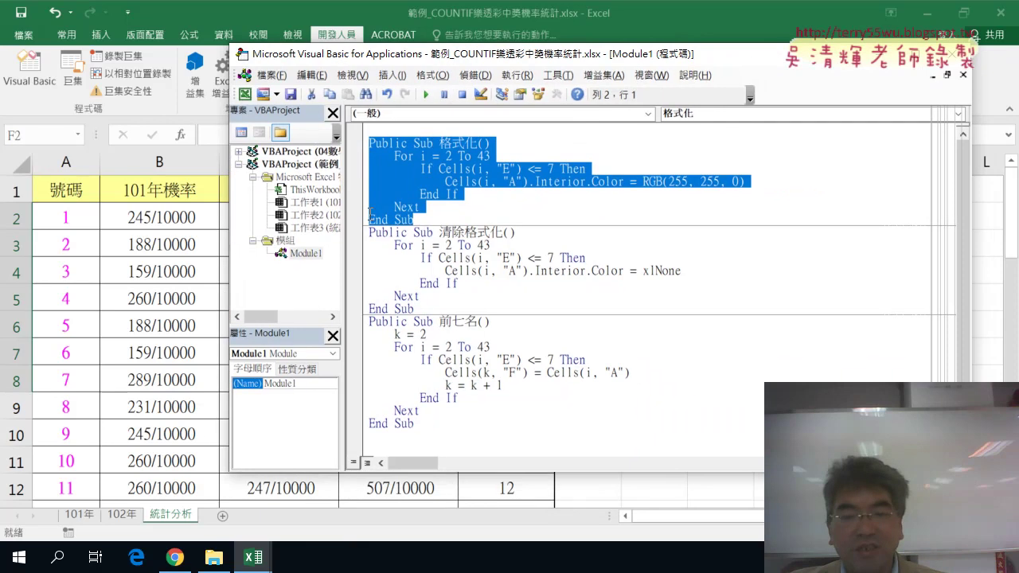
mouse_move(400, 398)
mouse_down()
mouse_move(405, 410)
mouse_move(364, 328)
mouse_up()
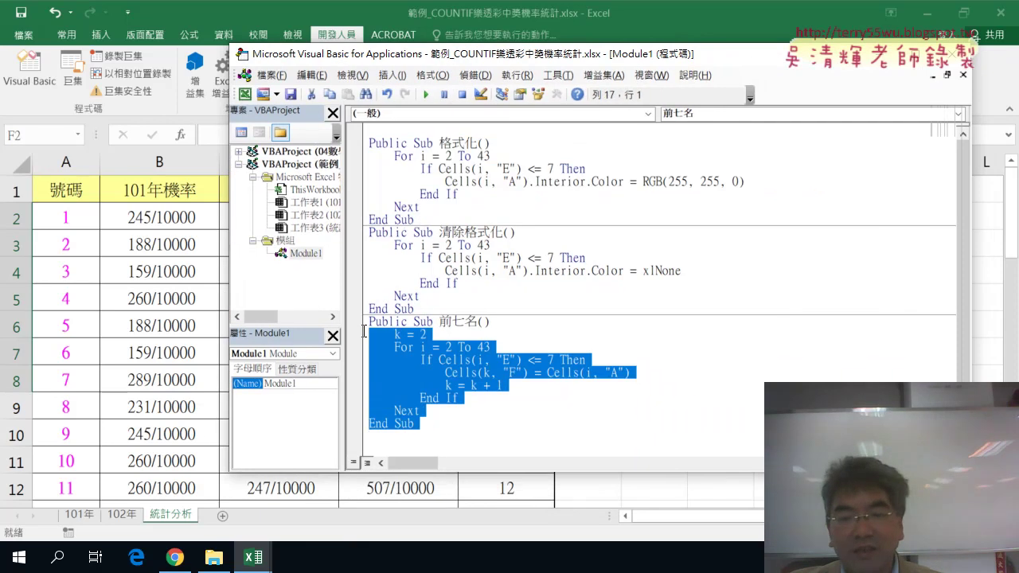
key(Delete)
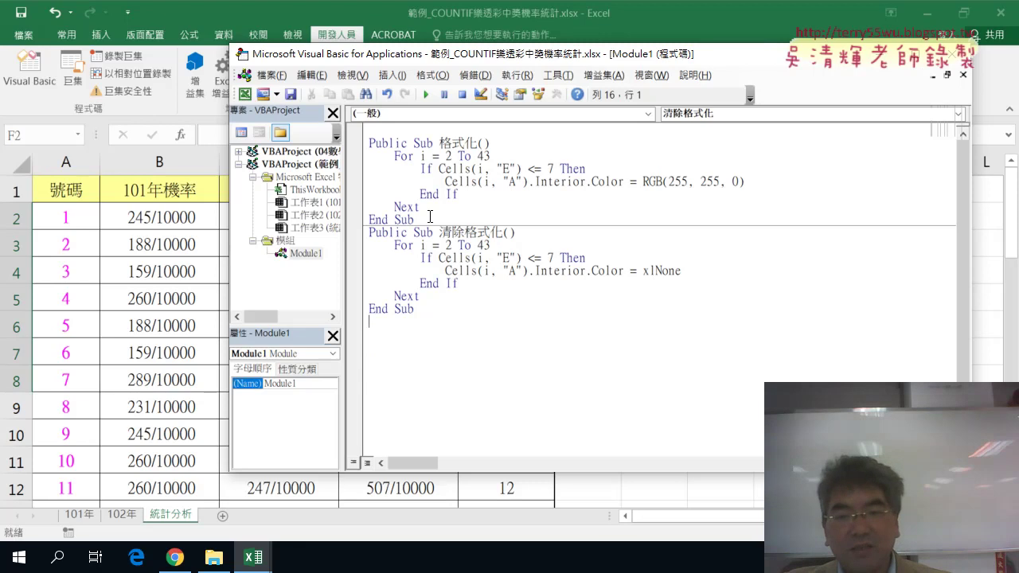
Copy the 格式化 procedure below the last End Sub and rename the copy 前七名
drag(430, 215, 363, 152)
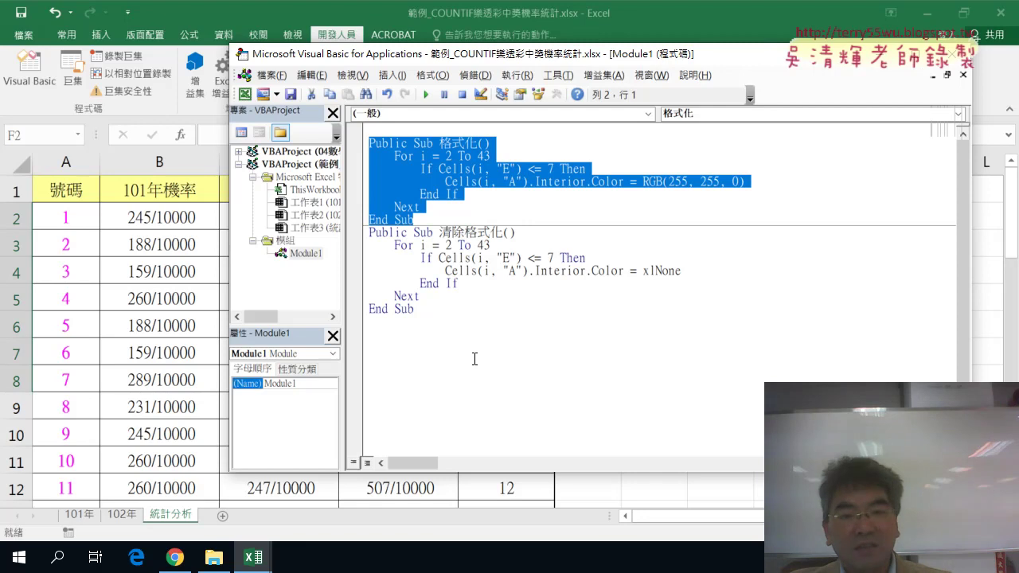
drag(408, 206, 390, 334)
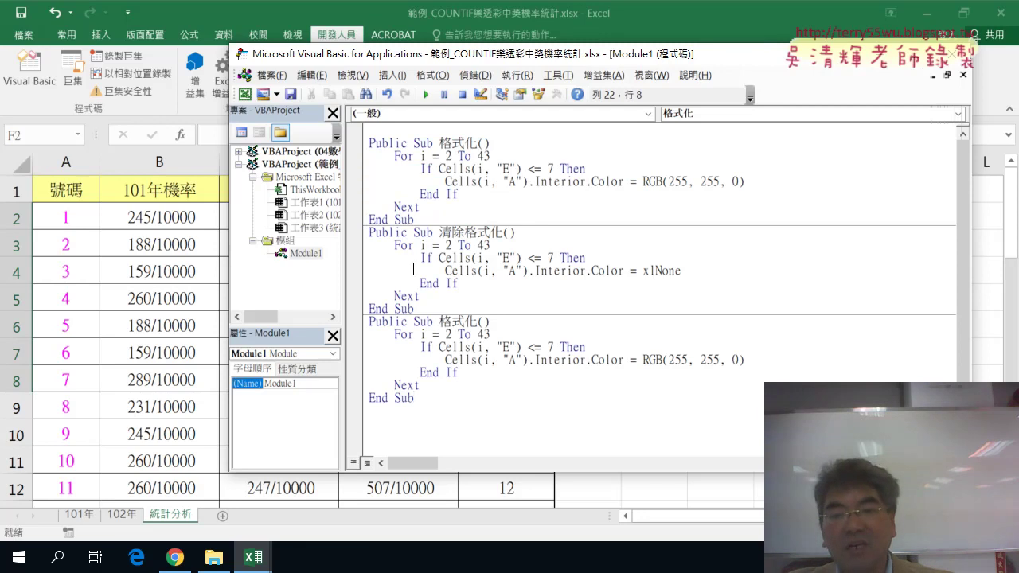
drag(441, 323, 476, 323)
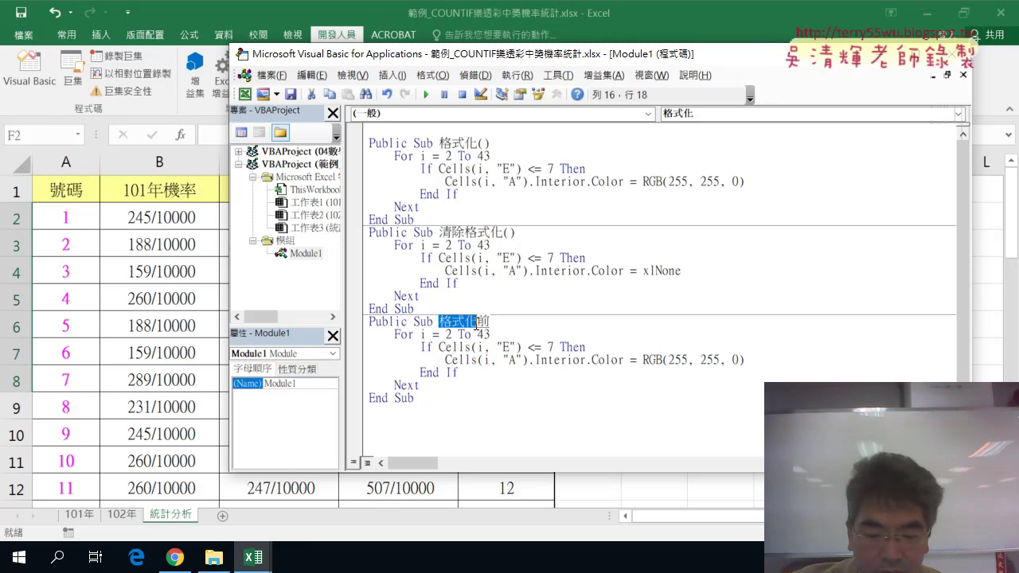
text(前妻ㄇㄧㄥ)
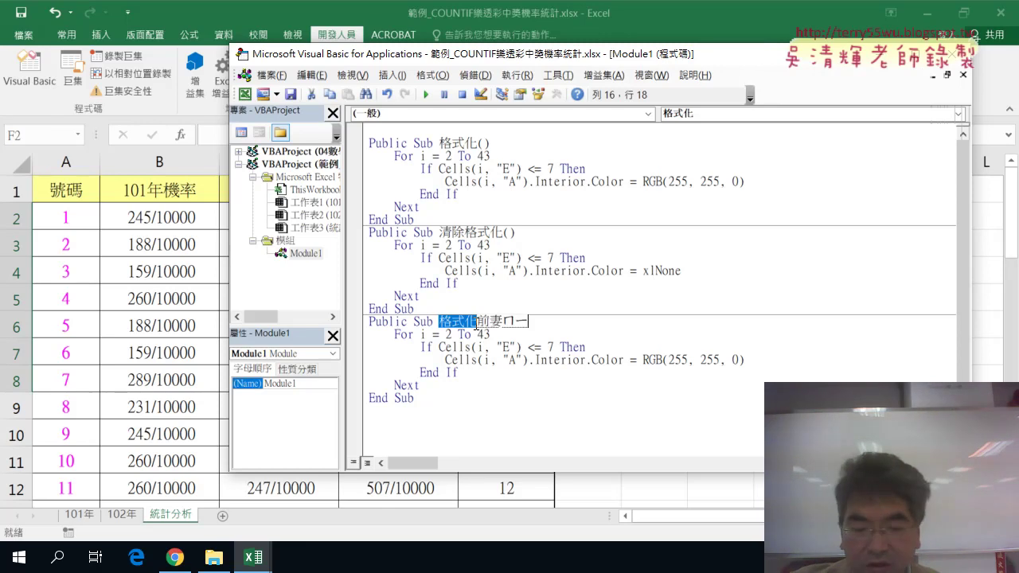
text(6)
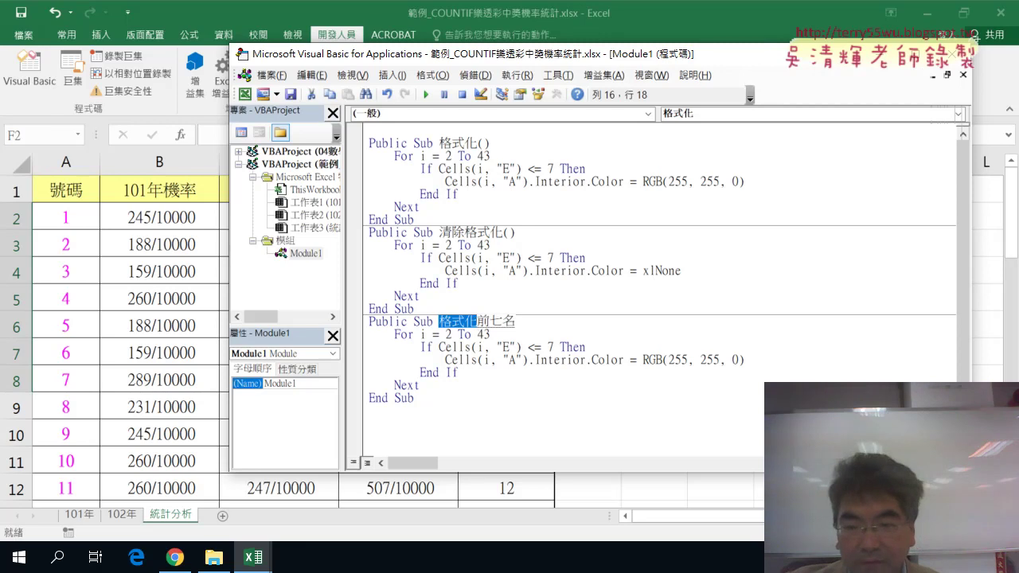
key(Return)
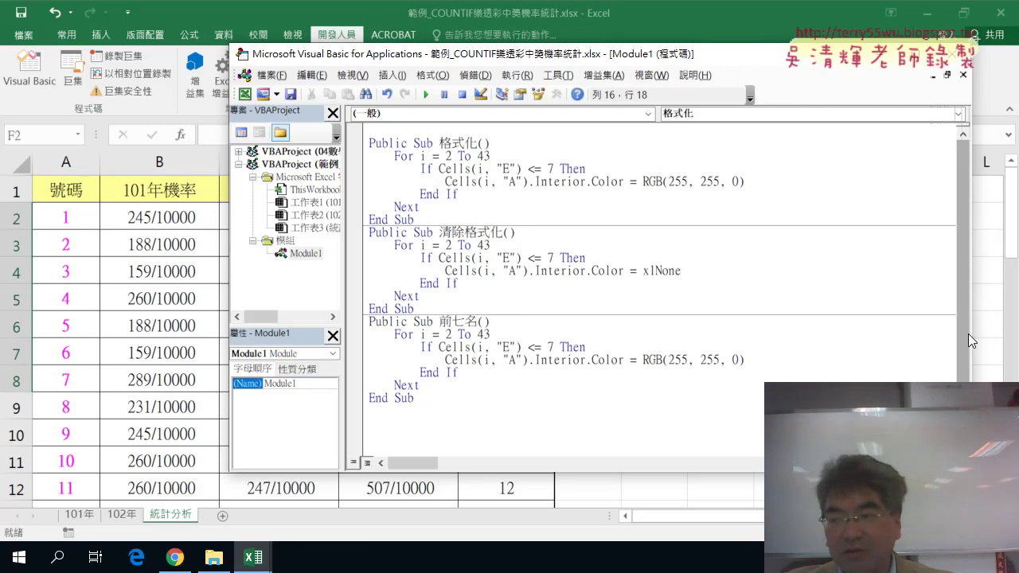
drag(969, 333, 801, 334)
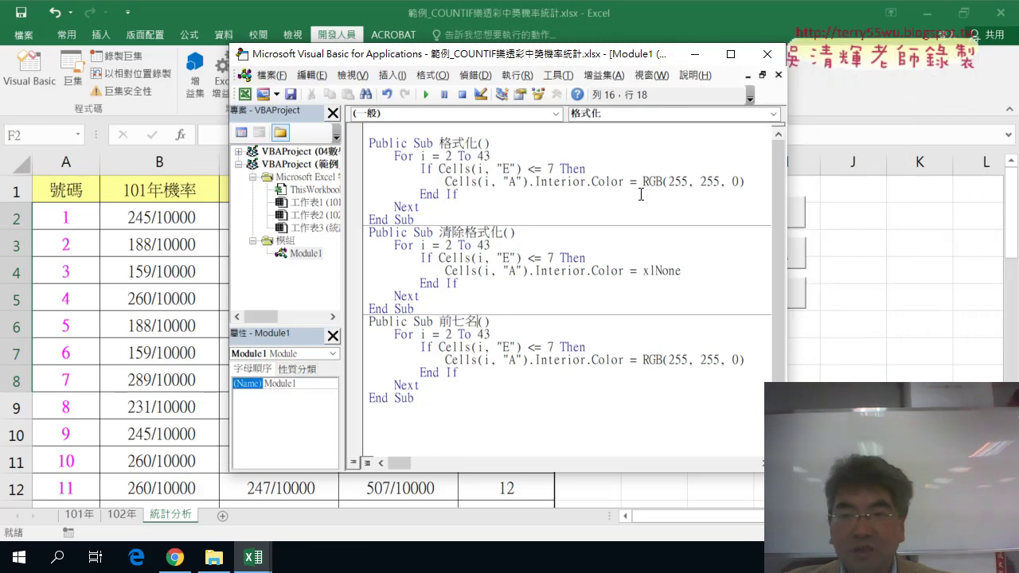
drag(475, 58, 779, 68)
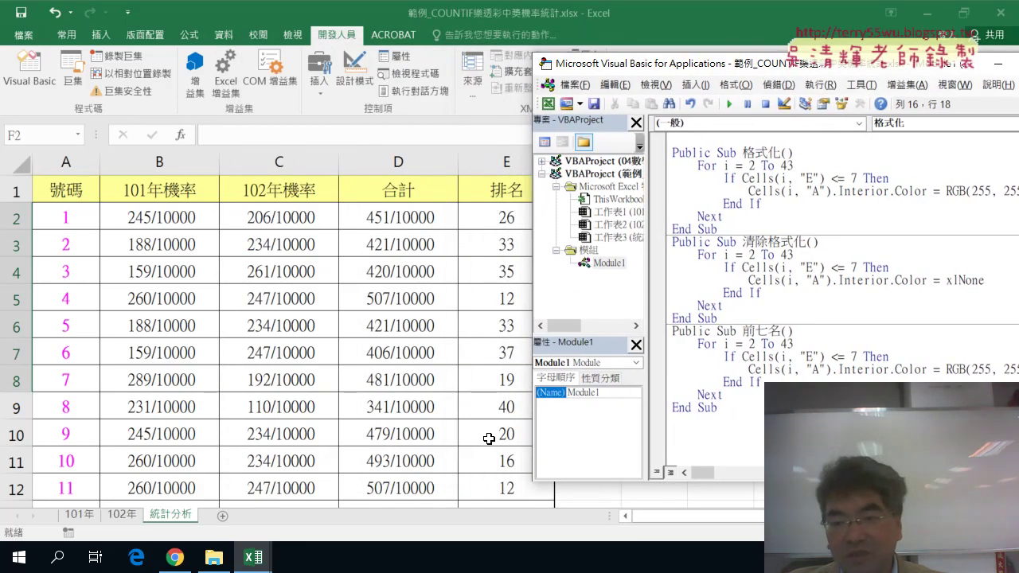
mouse_move(857, 357)
mouse_down()
mouse_move(743, 360)
mouse_move(978, 370)
mouse_up()
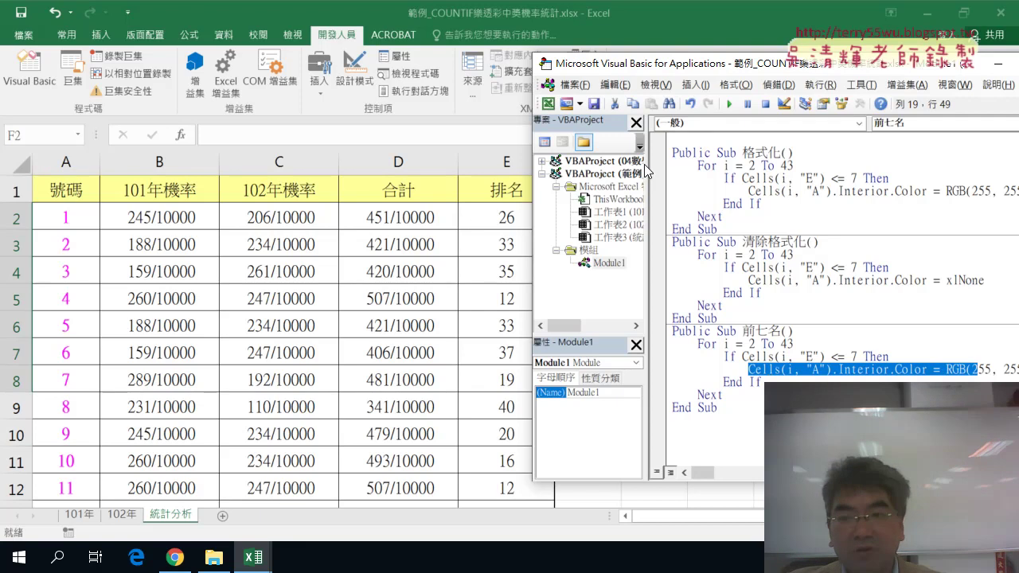
drag(645, 164, 591, 164)
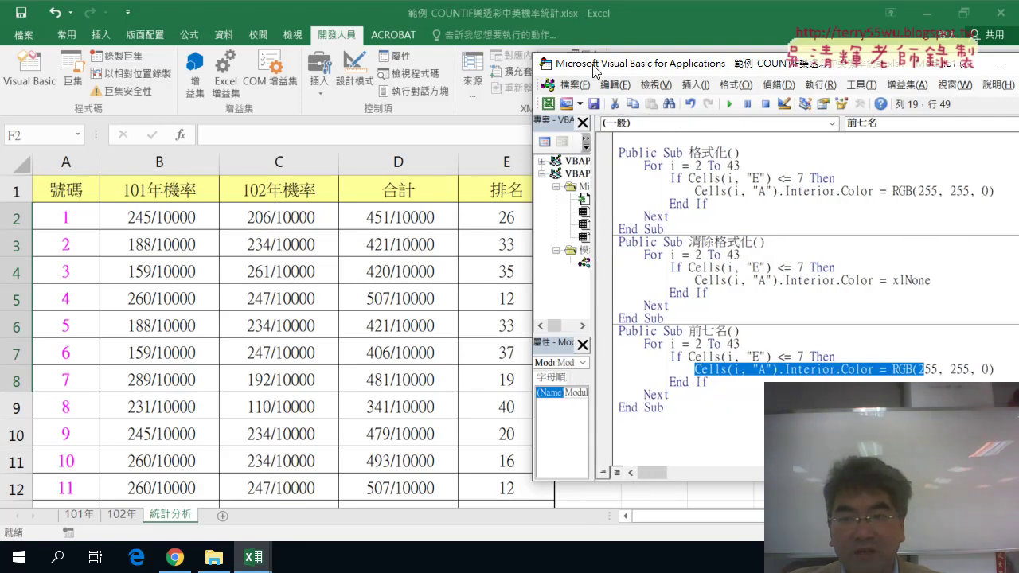
drag(595, 64, 683, 76)
click(867, 376)
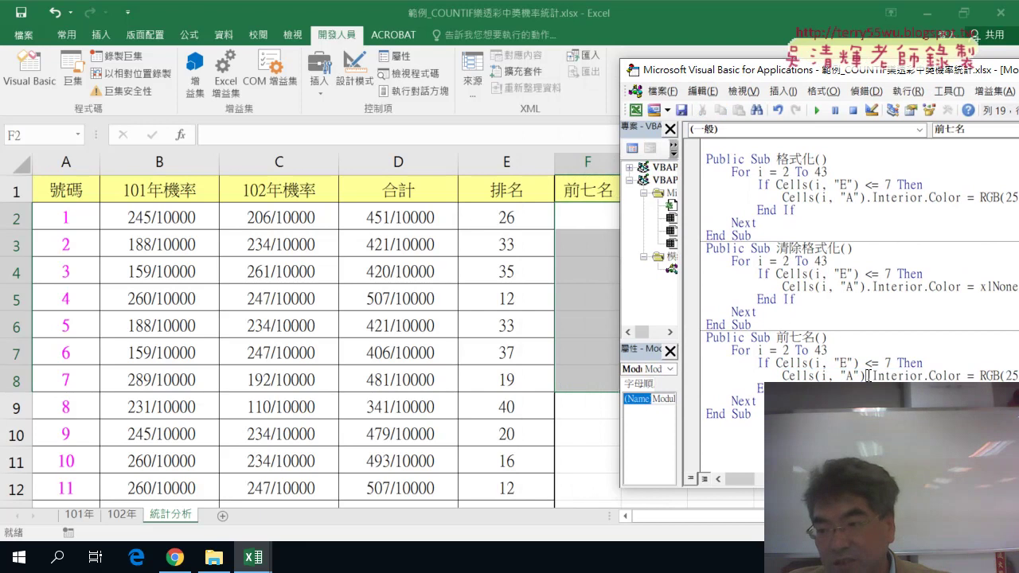
drag(866, 376, 781, 376)
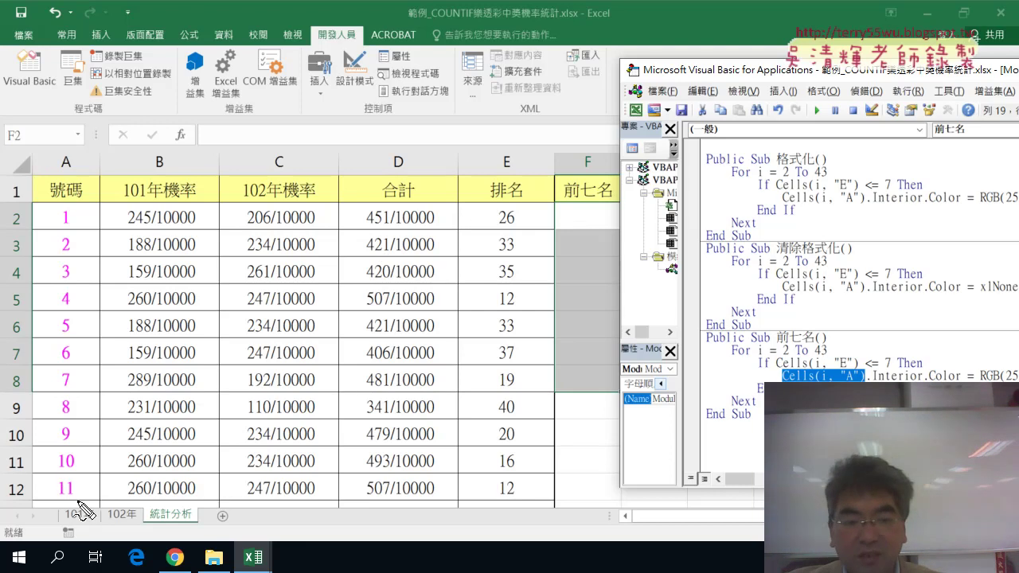
mouse_move(61, 494)
mouse_down()
mouse_move(84, 497)
mouse_move(536, 209)
mouse_move(544, 228)
mouse_move(596, 227)
mouse_up()
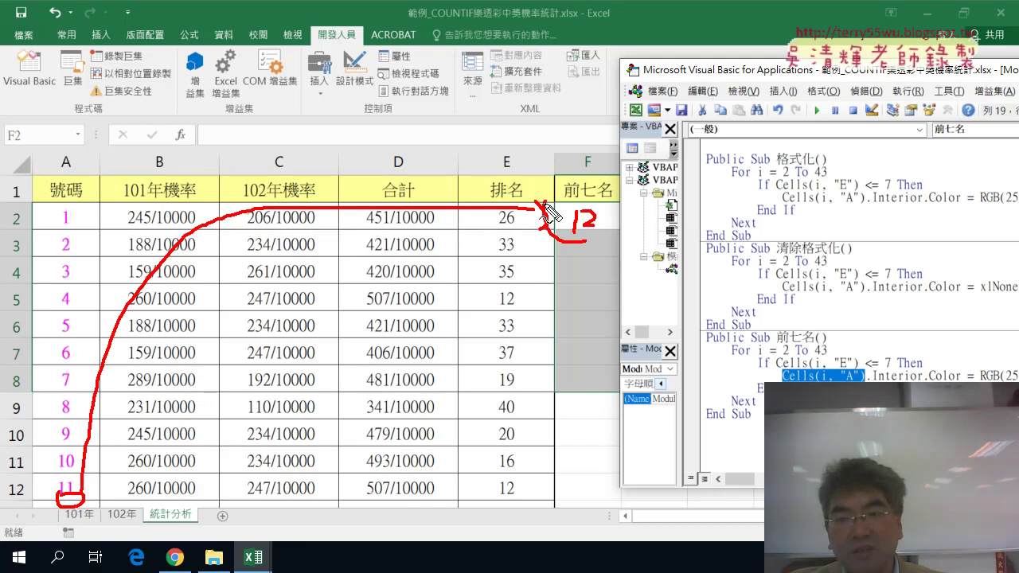
drag(549, 216, 573, 240)
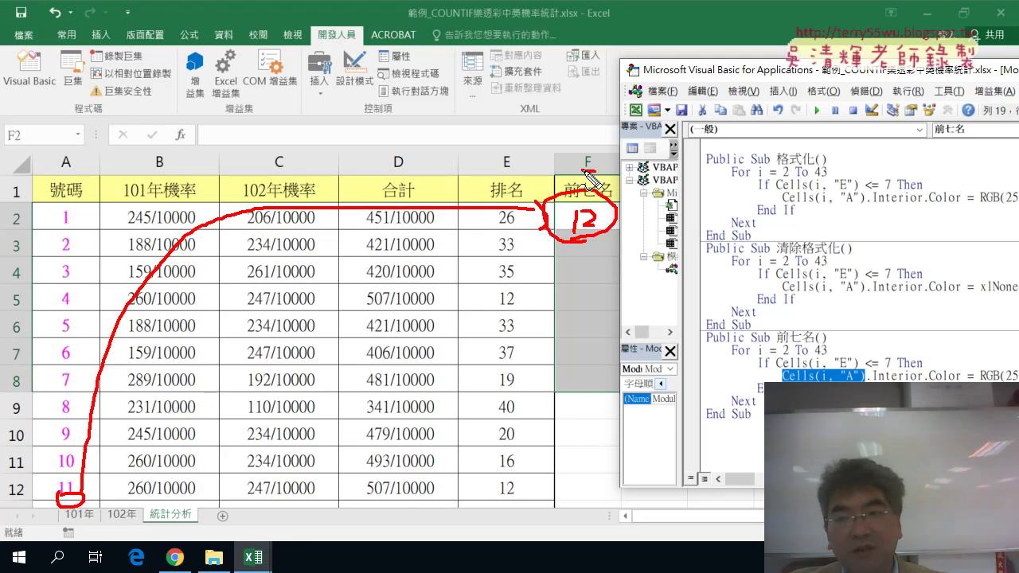
drag(593, 148, 581, 151)
drag(22, 209, 15, 231)
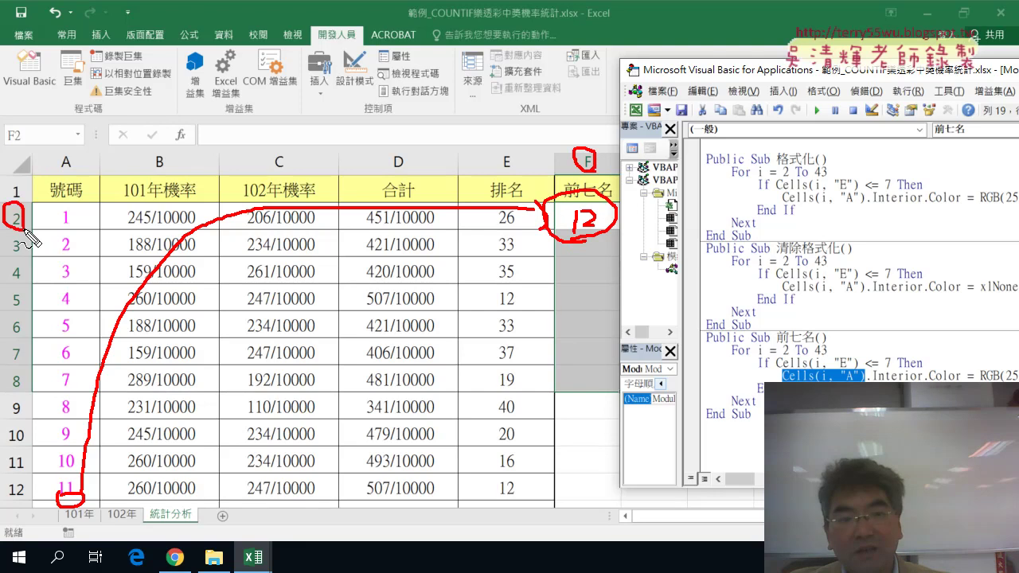
drag(581, 249, 603, 250)
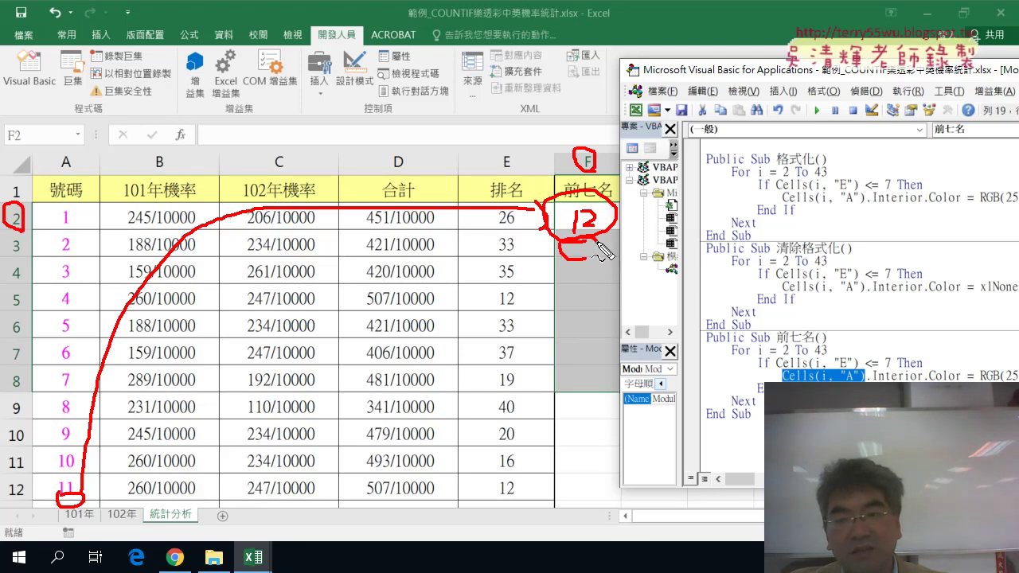
drag(24, 232, 26, 235)
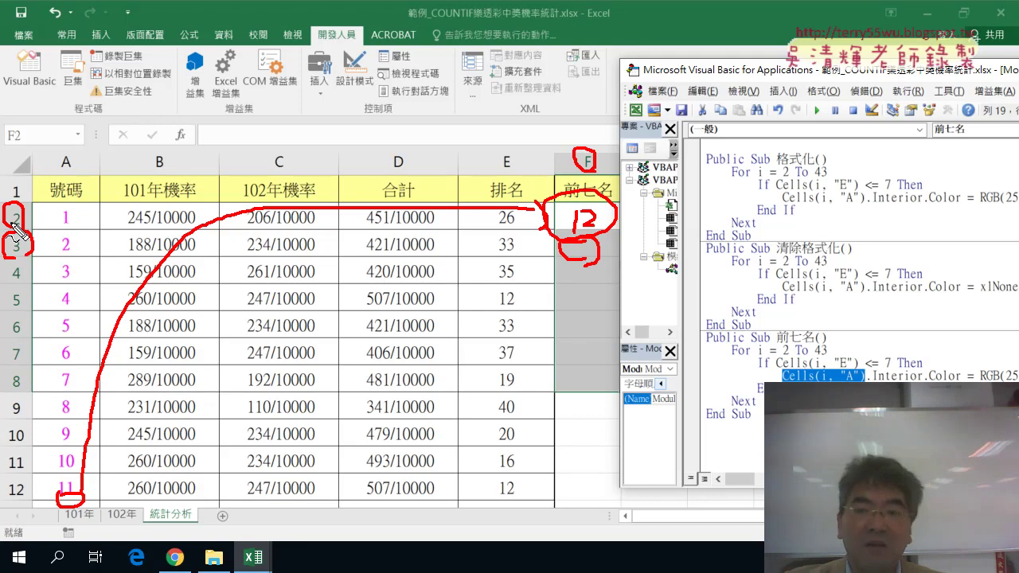
key(Escape)
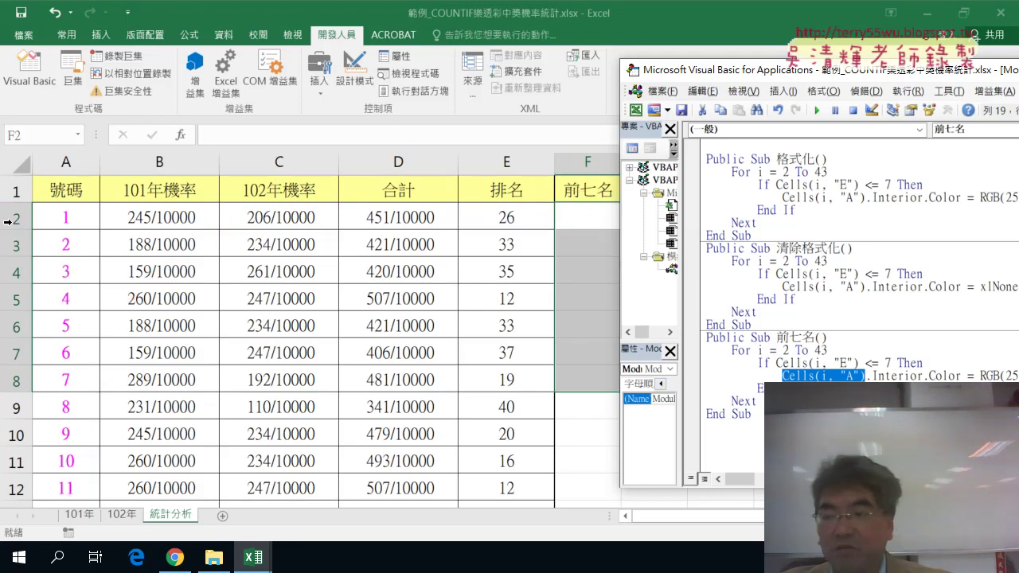
drag(732, 75, 347, 68)
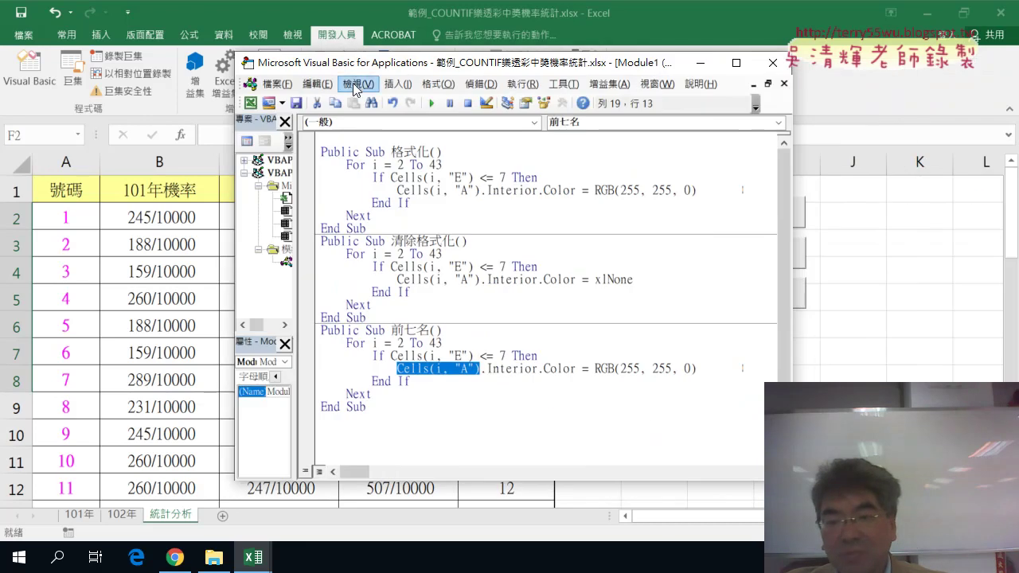
Remove the .Interior.Color = RGB(255, 255, 0) colouring from the Cells(i, "A") line
click(487, 369)
drag(480, 368, 696, 371)
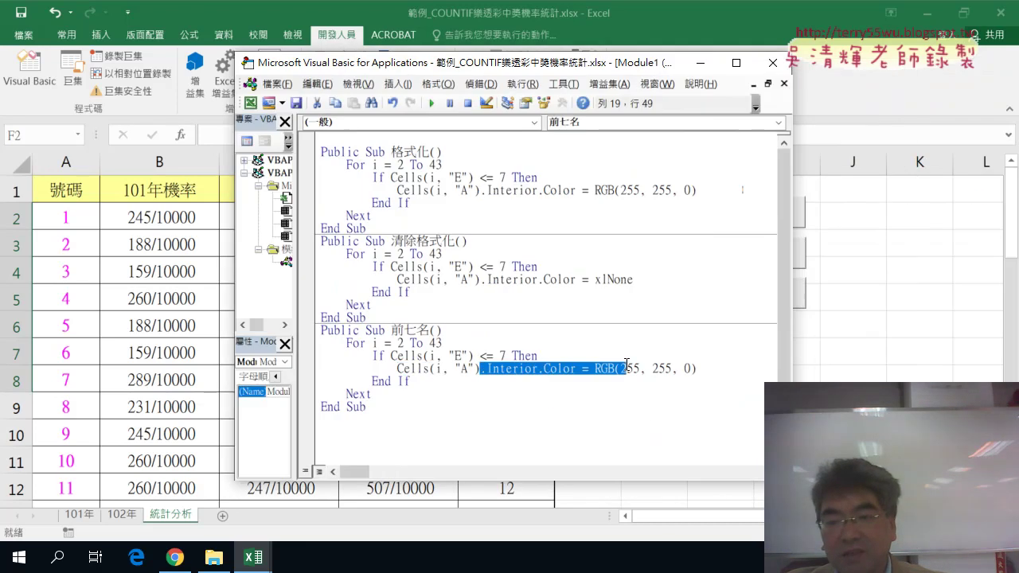
key(Delete)
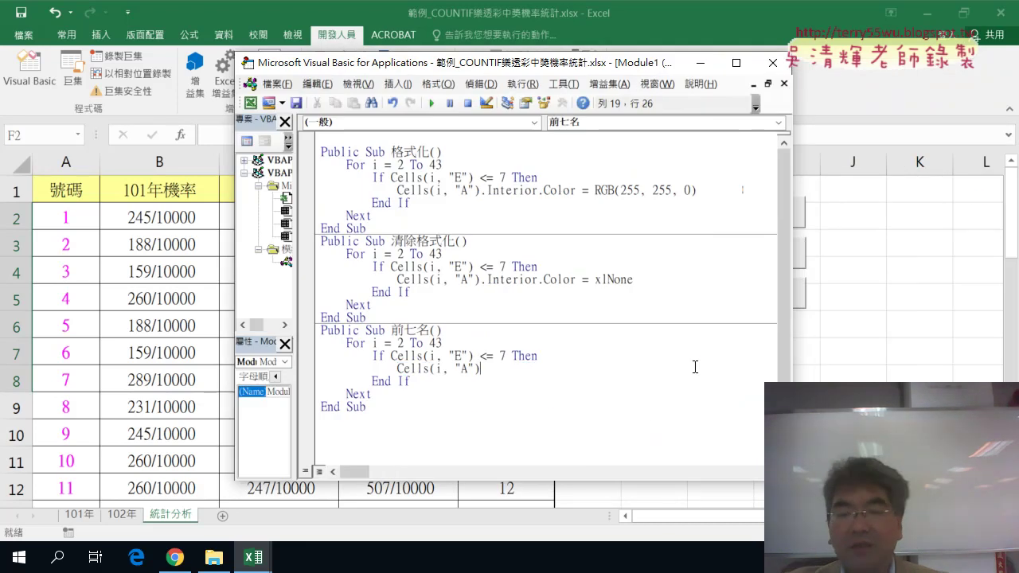
key(Left)
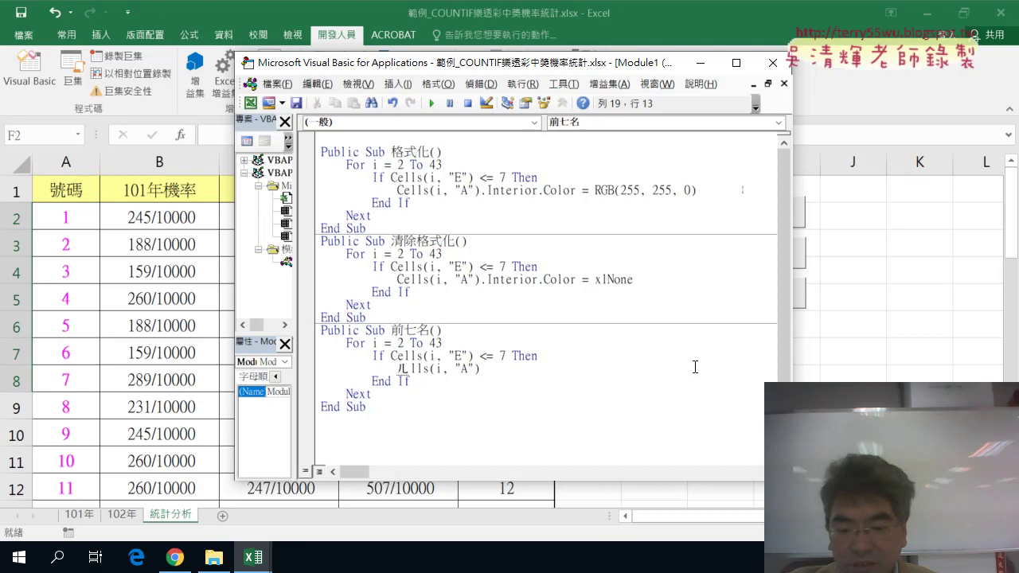
text(=)
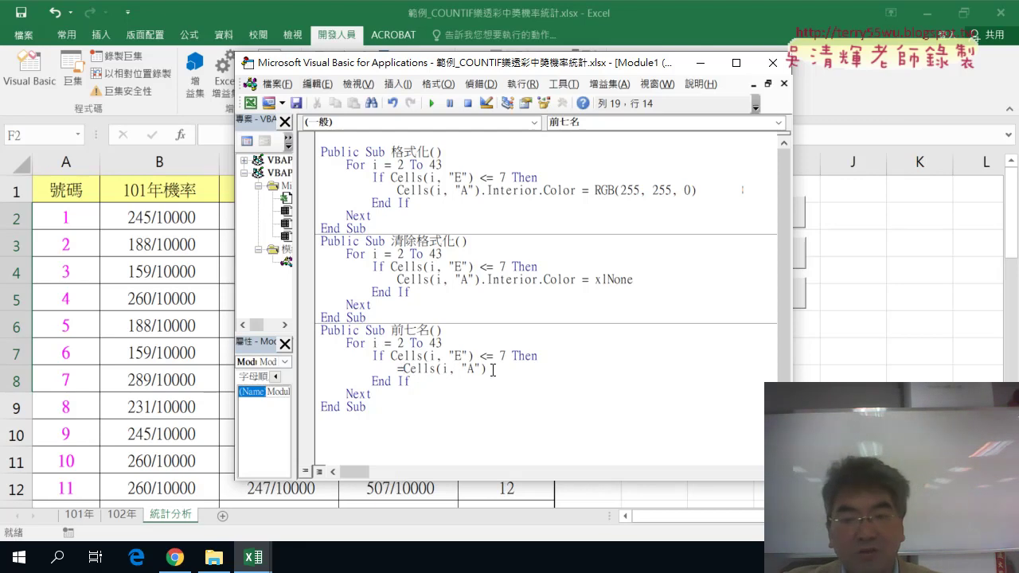
mouse_move(486, 368)
mouse_down()
mouse_move(410, 368)
mouse_move(402, 379)
mouse_move(399, 371)
mouse_up()
Make the line read Cells(2, "F") = Cells(i, "A") to copy each number into F2
double_click(463, 369)
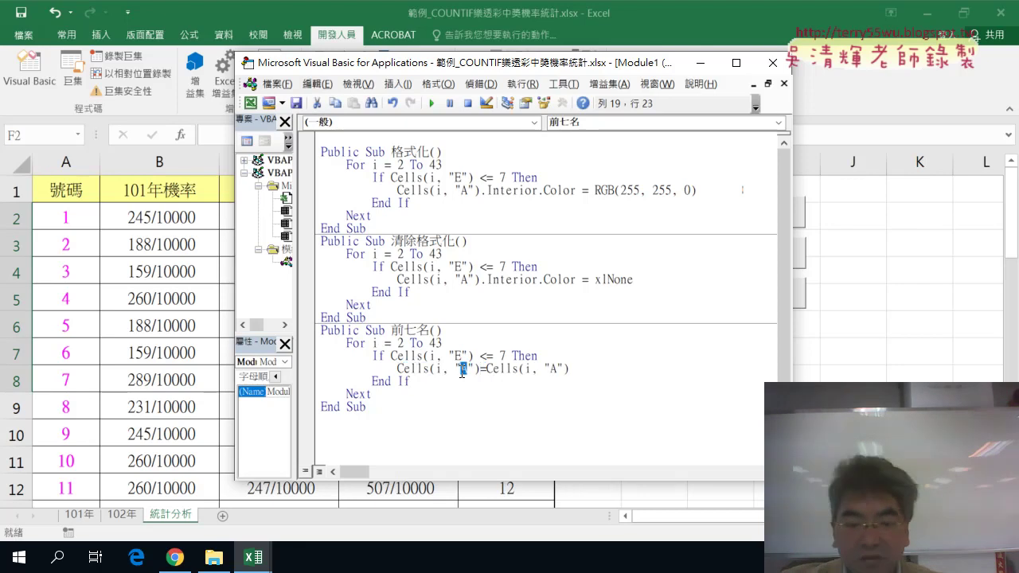
text(F)
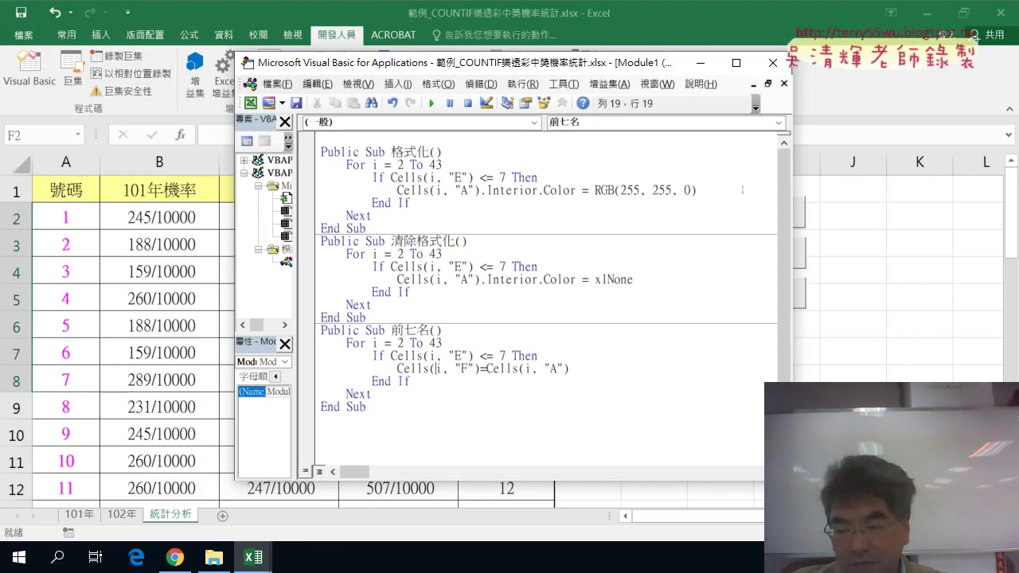
key(Delete)
text(2)
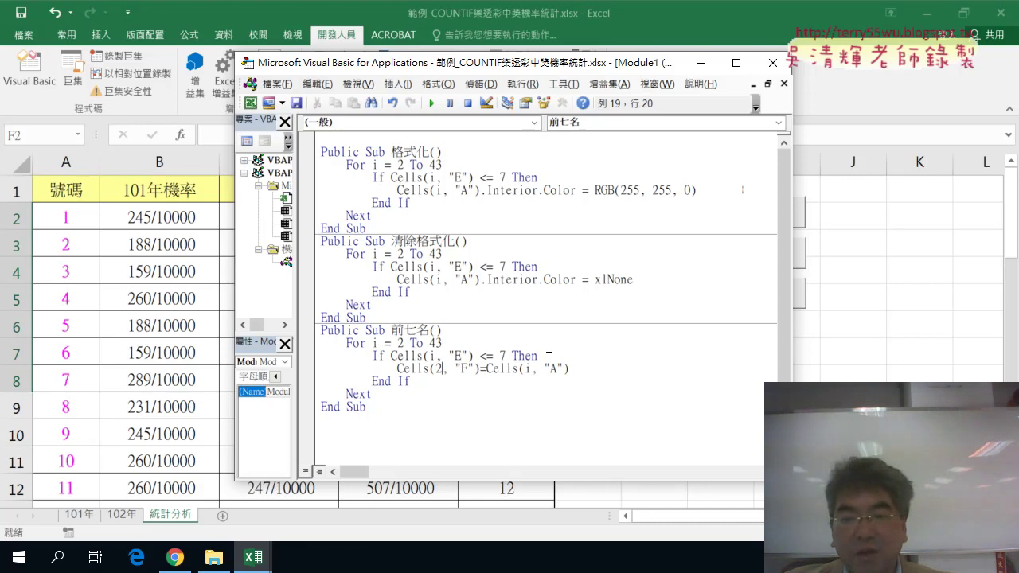
drag(570, 368, 485, 371)
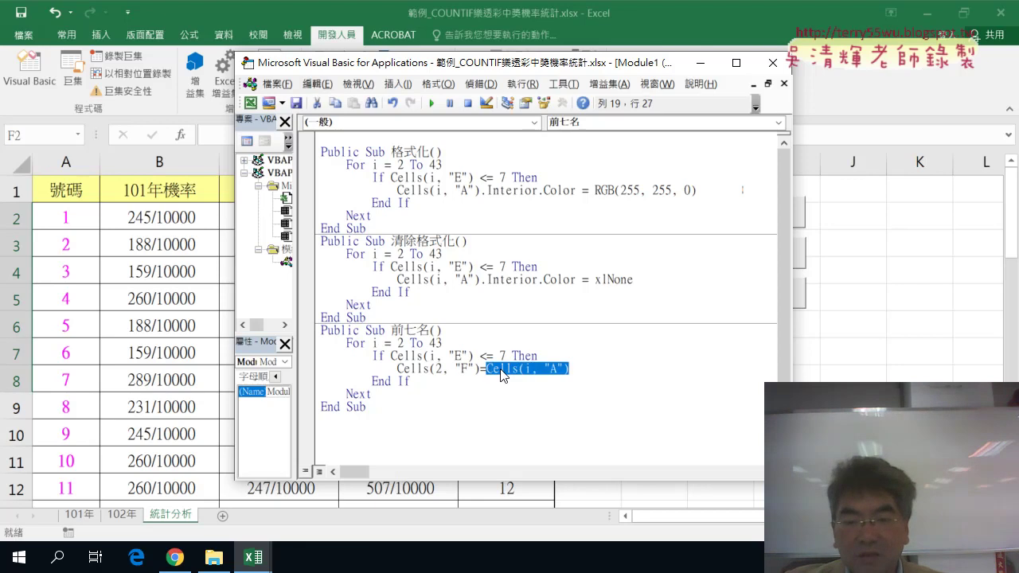
drag(479, 368, 397, 368)
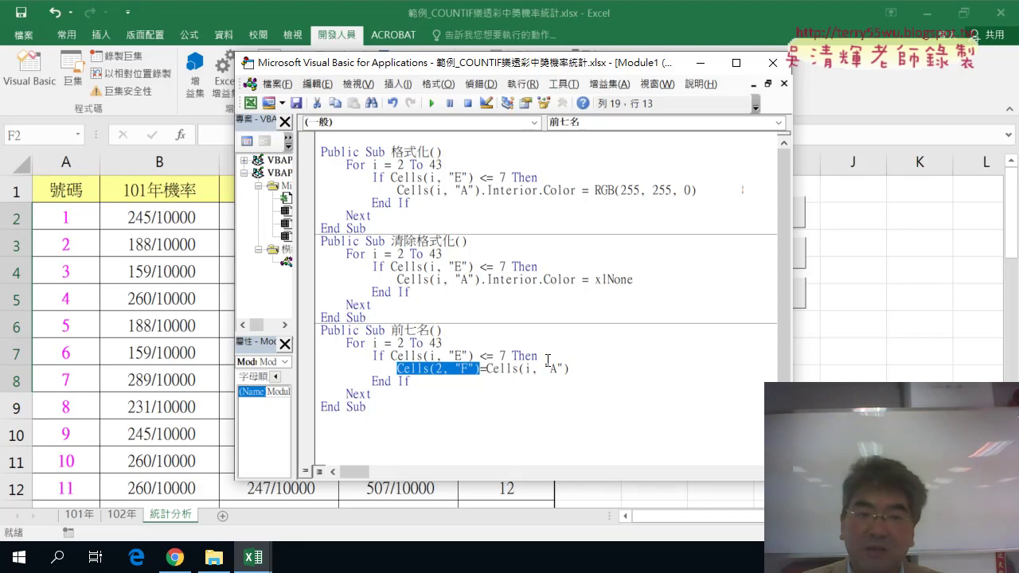
click(499, 356)
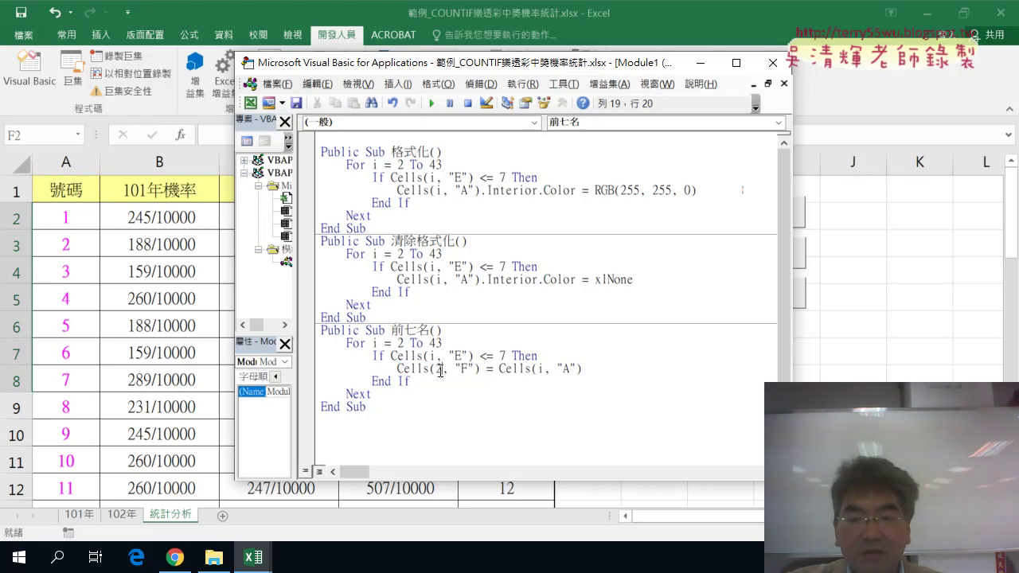
double_click(439, 370)
text(2)
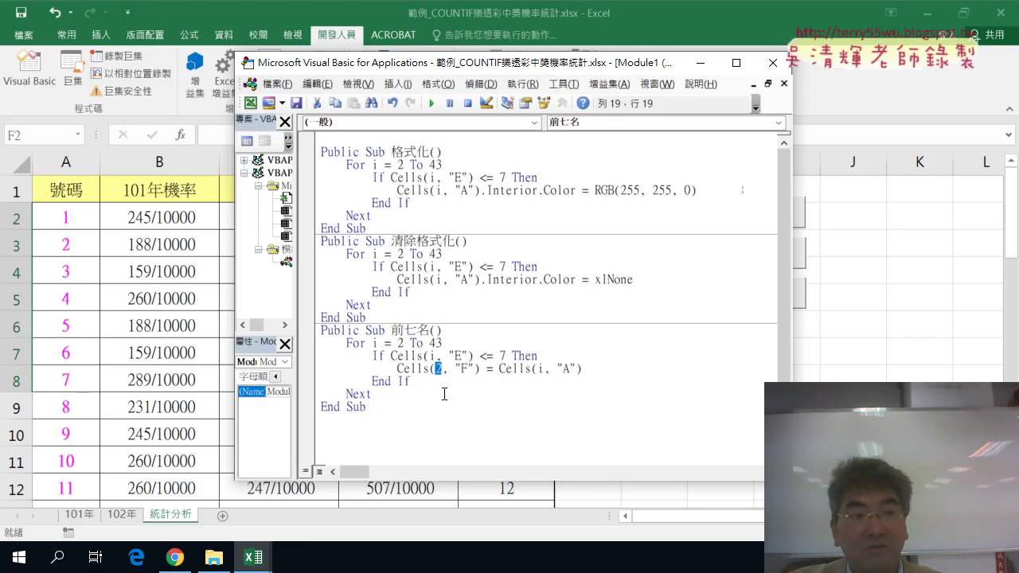
drag(485, 64, 851, 72)
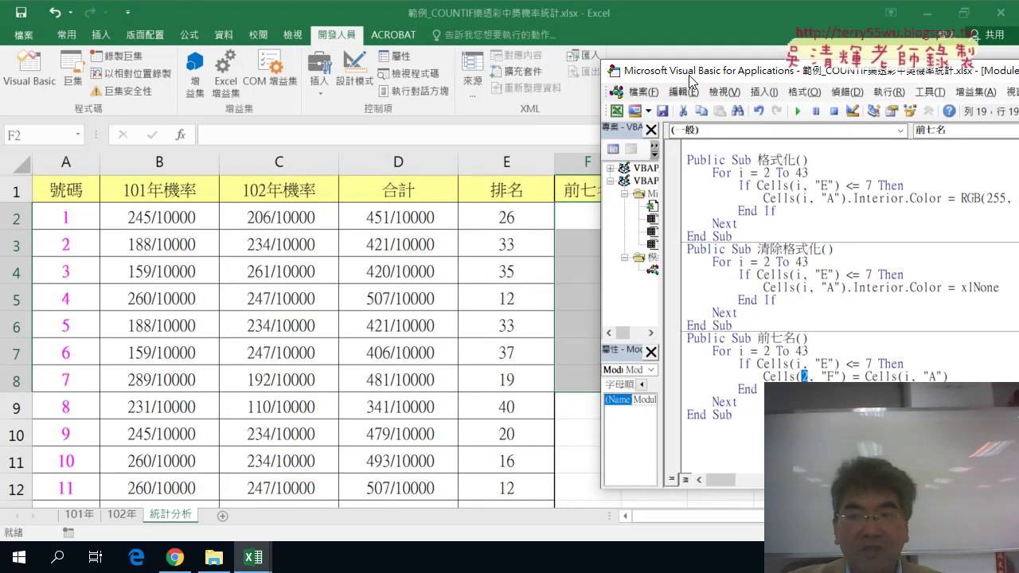
Add a counter line k = 2 at the top of the 前七名 macro
drag(690, 80, 281, 63)
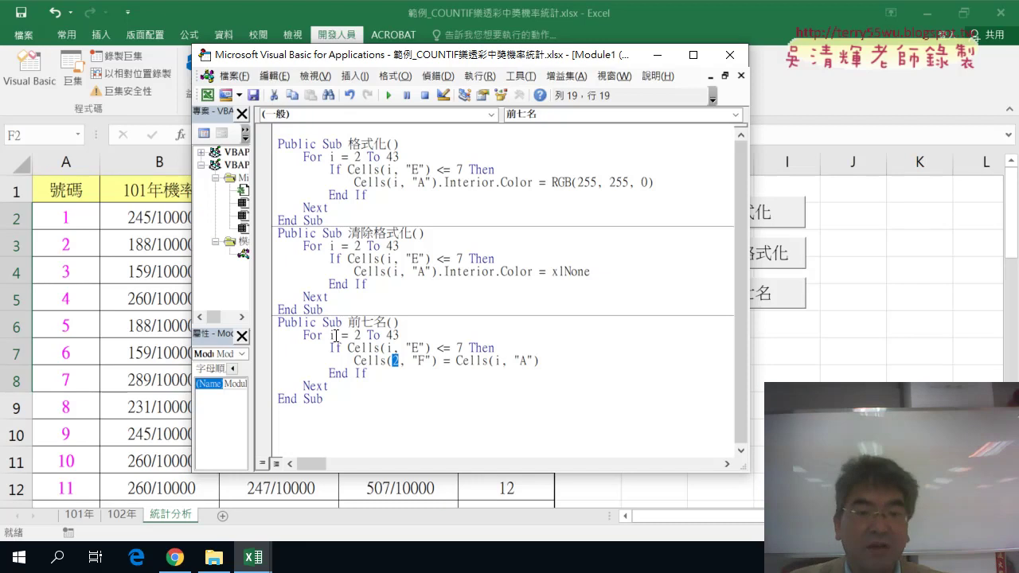
click(406, 325)
key(Return)
text(k)
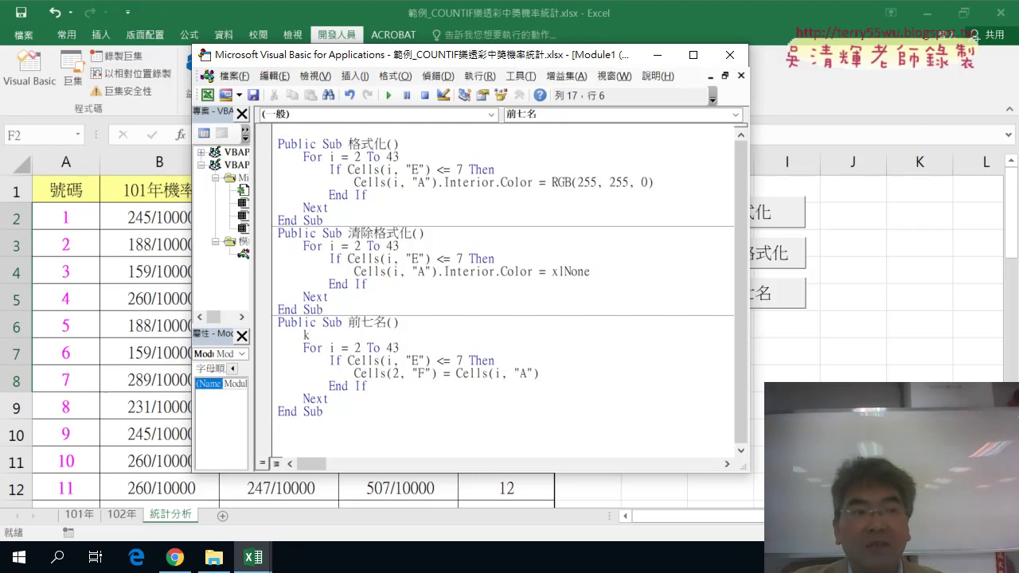
text(=)
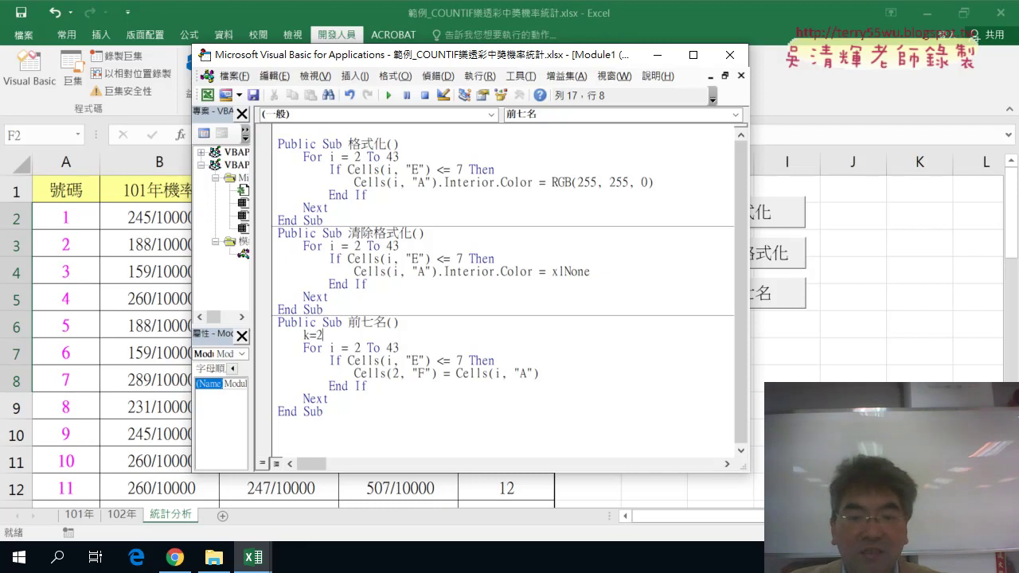
text(2)
drag(323, 335, 305, 338)
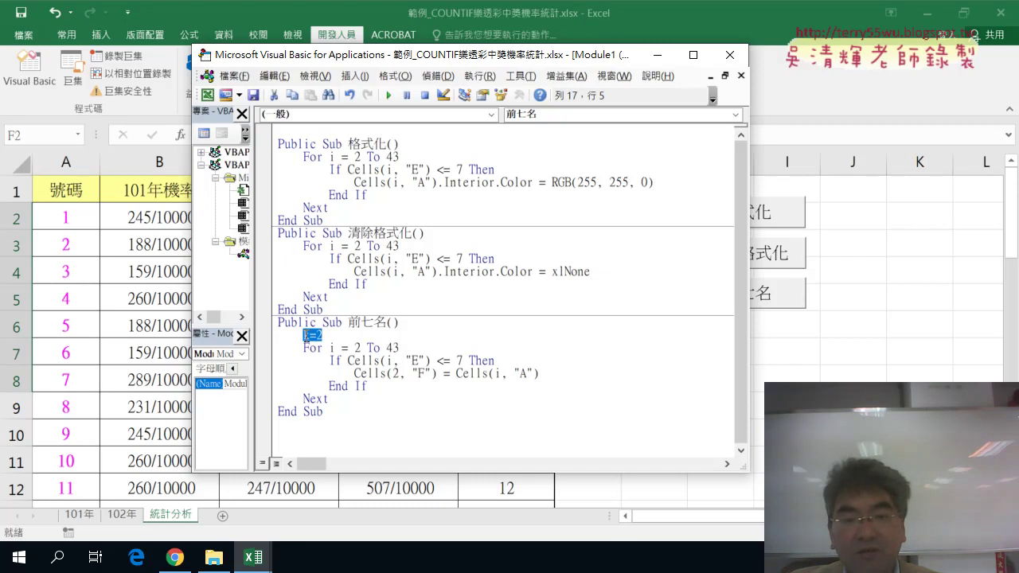
click(397, 373)
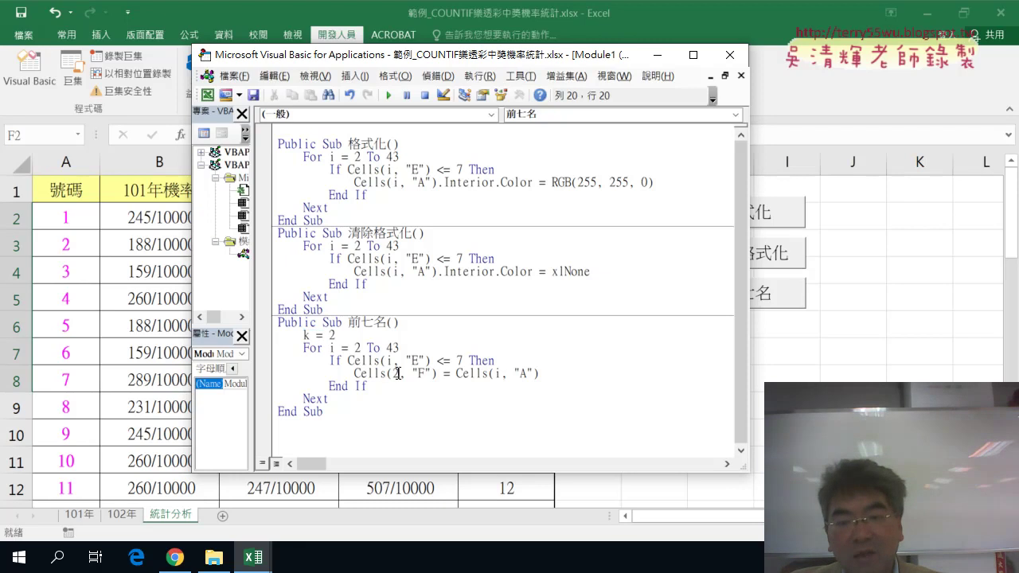
Change the target row from 2 to k so the line writes Cells(k, "F")
double_click(396, 373)
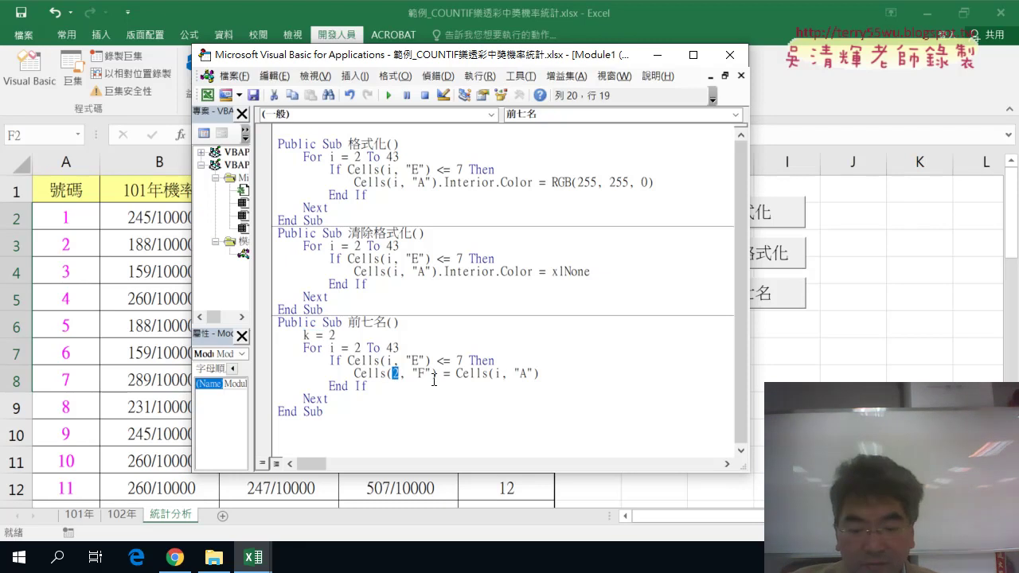
text(k)
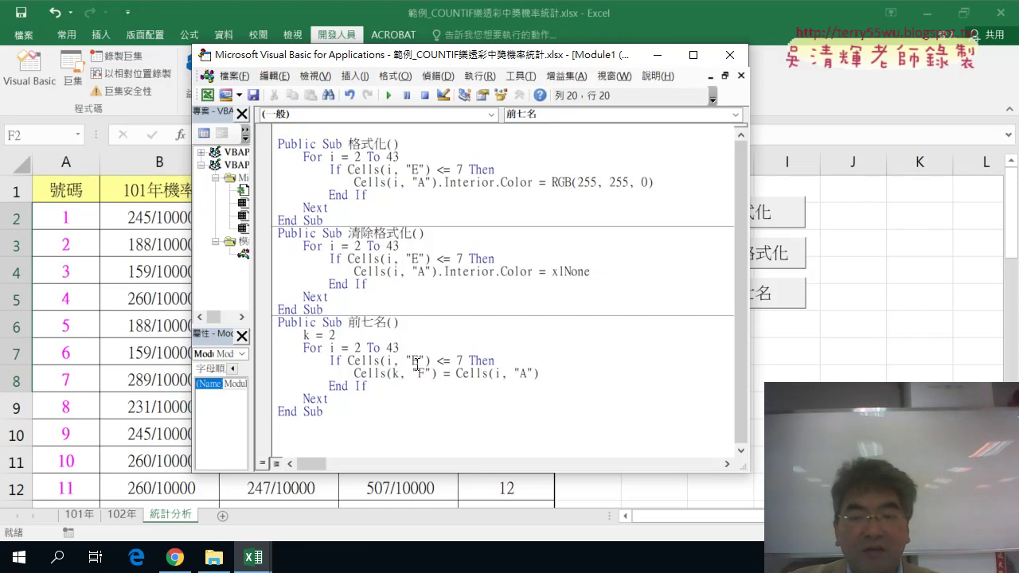
drag(540, 374, 457, 375)
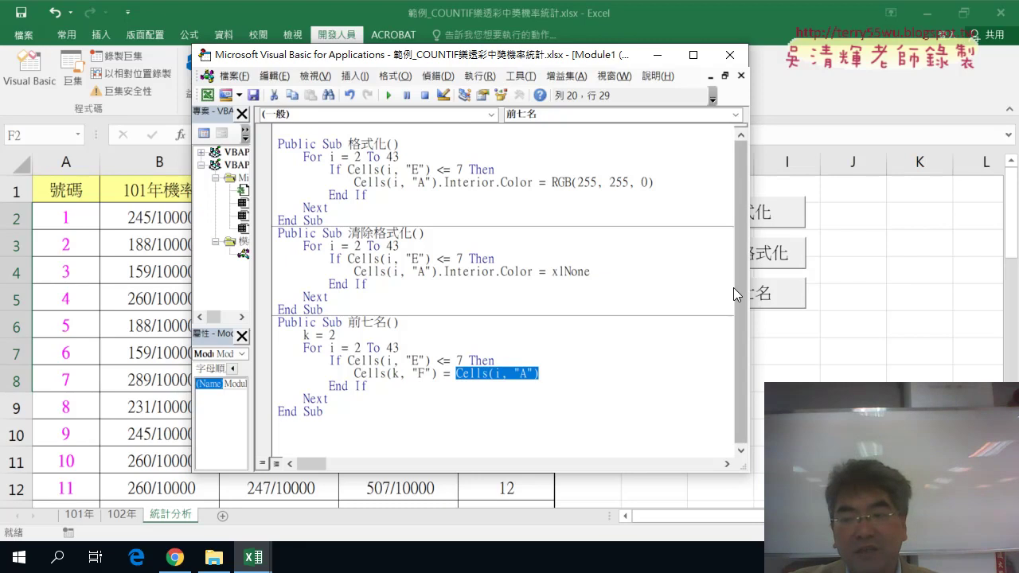
drag(491, 62, 312, 59)
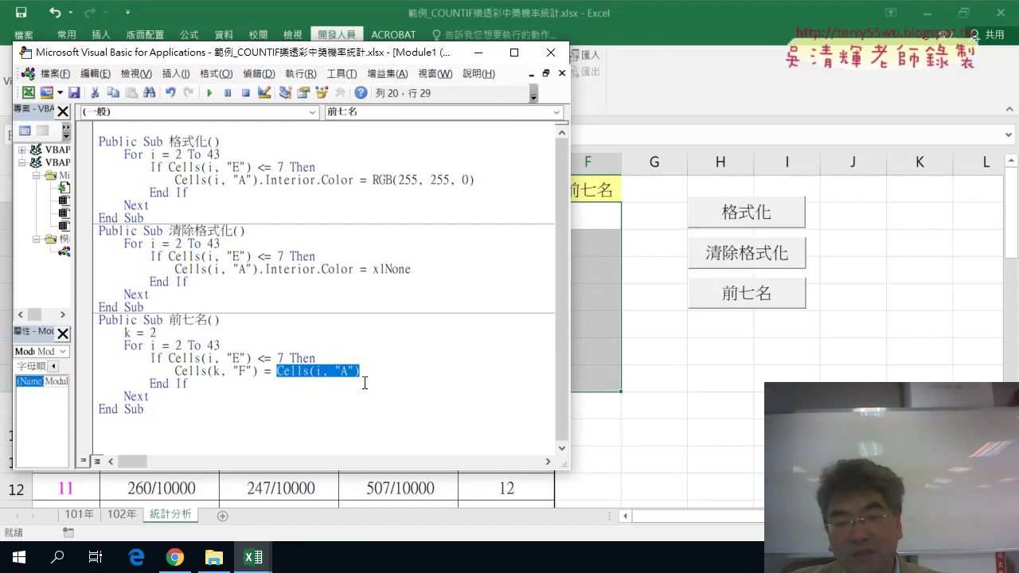
double_click(216, 371)
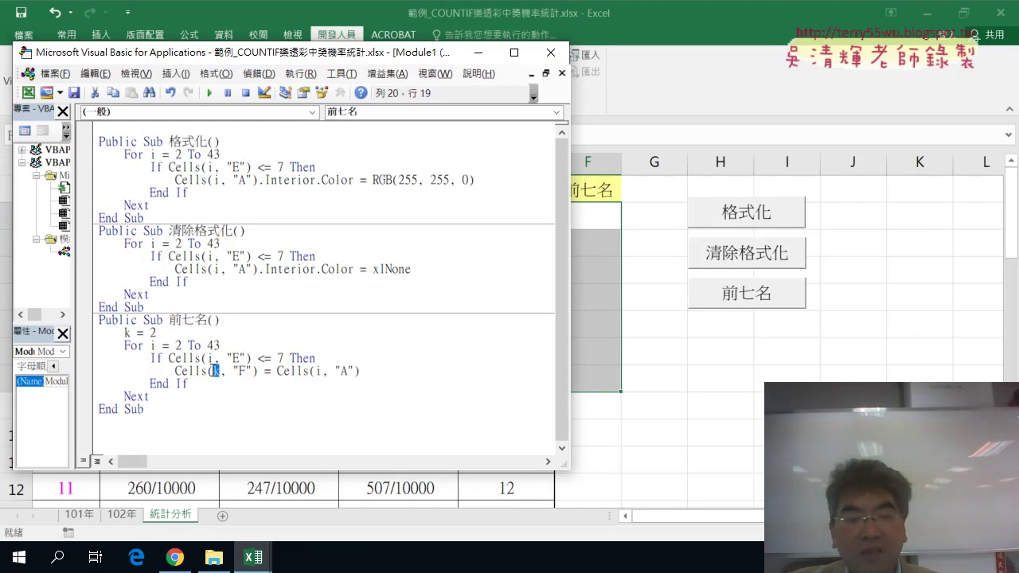
double_click(153, 333)
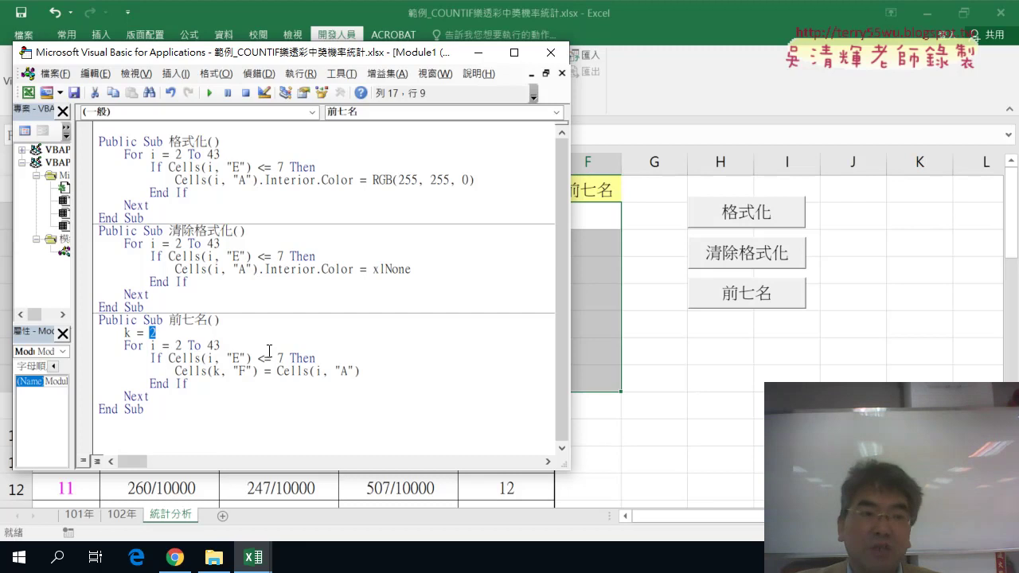
click(367, 370)
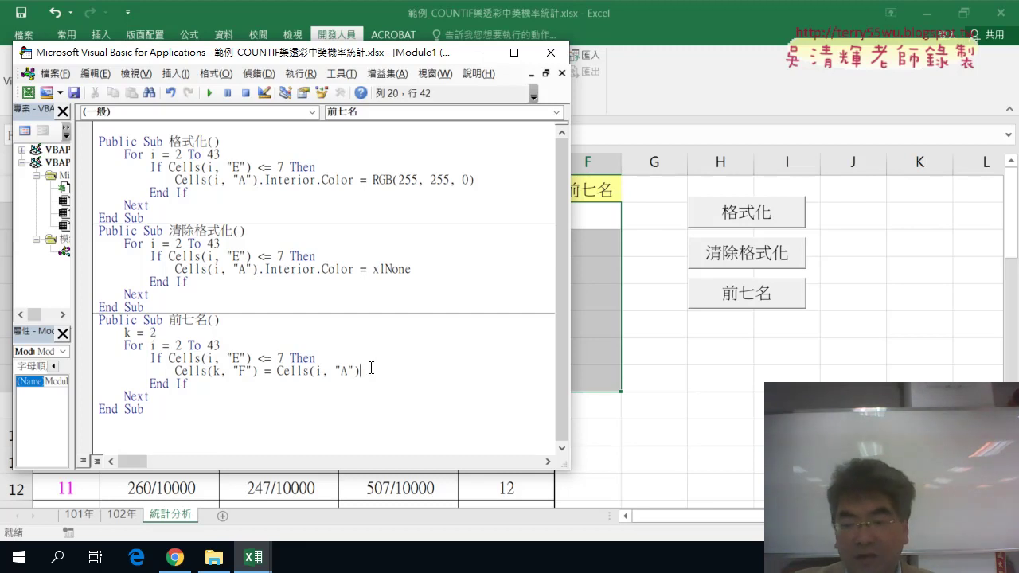
Insert k = k + 1 on a new line after the Cells(k, "F") = Cells(i, "A") statement
key(Return)
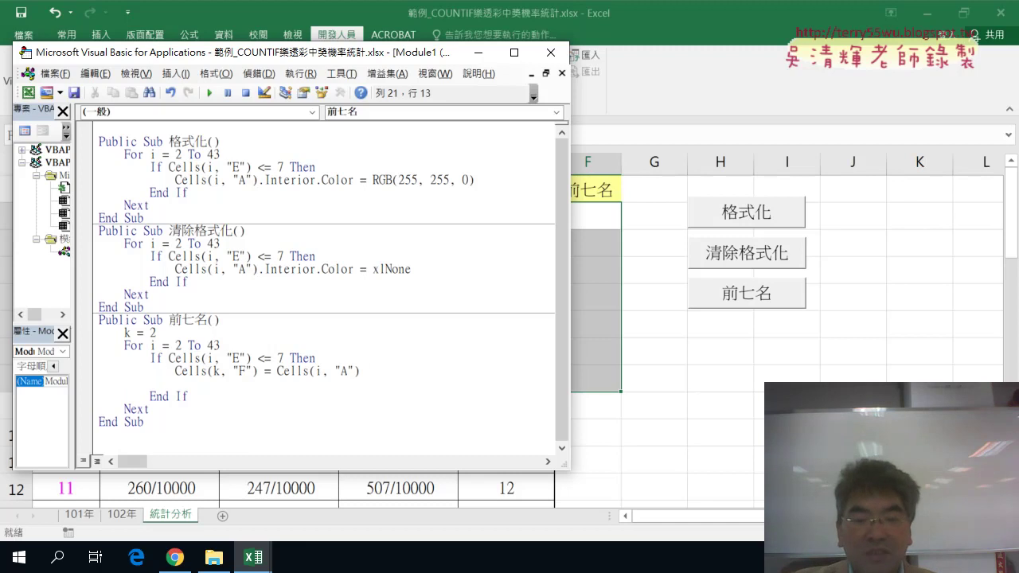
drag(366, 370, 278, 370)
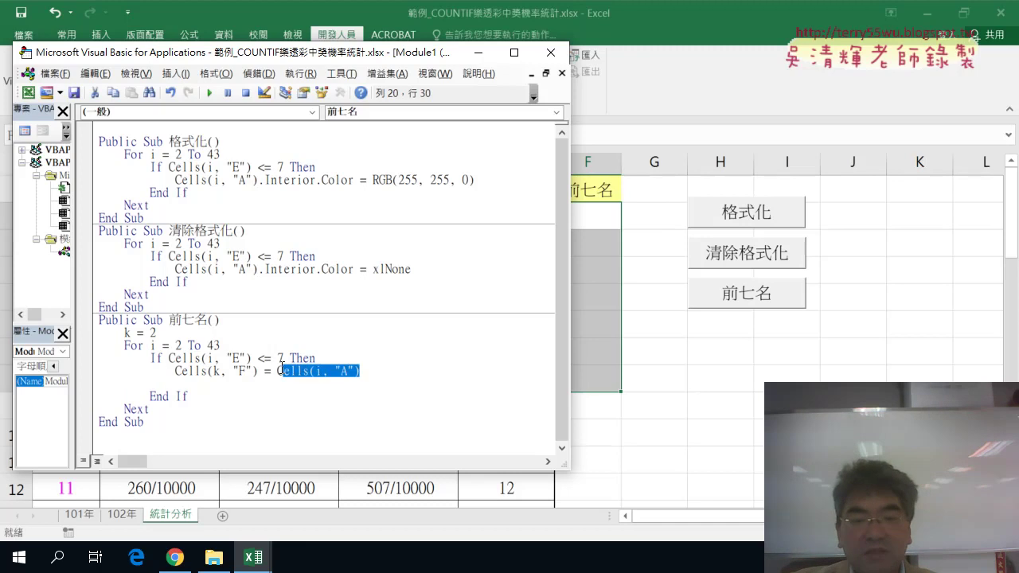
click(205, 380)
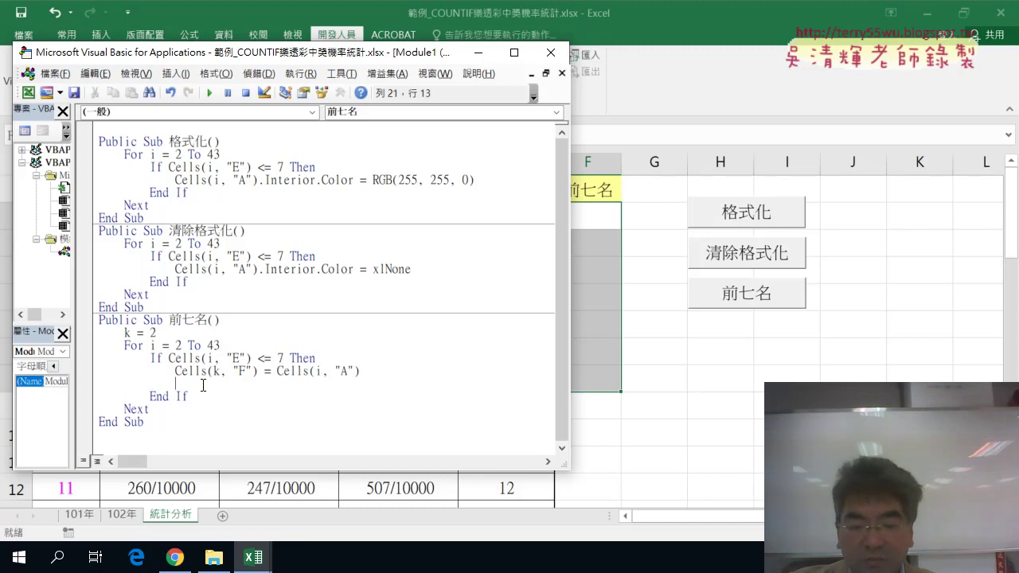
text(k=)
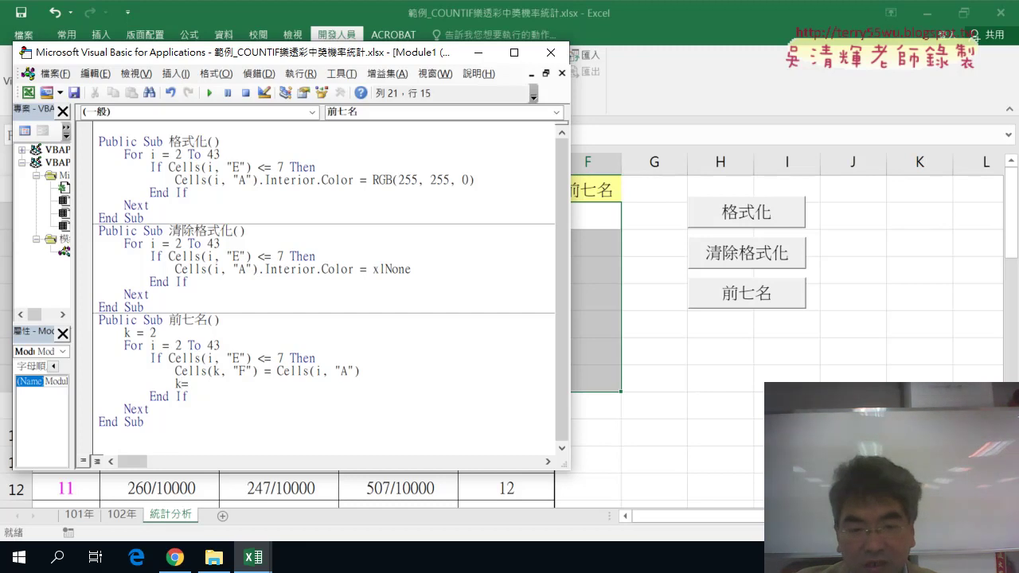
text(k+)
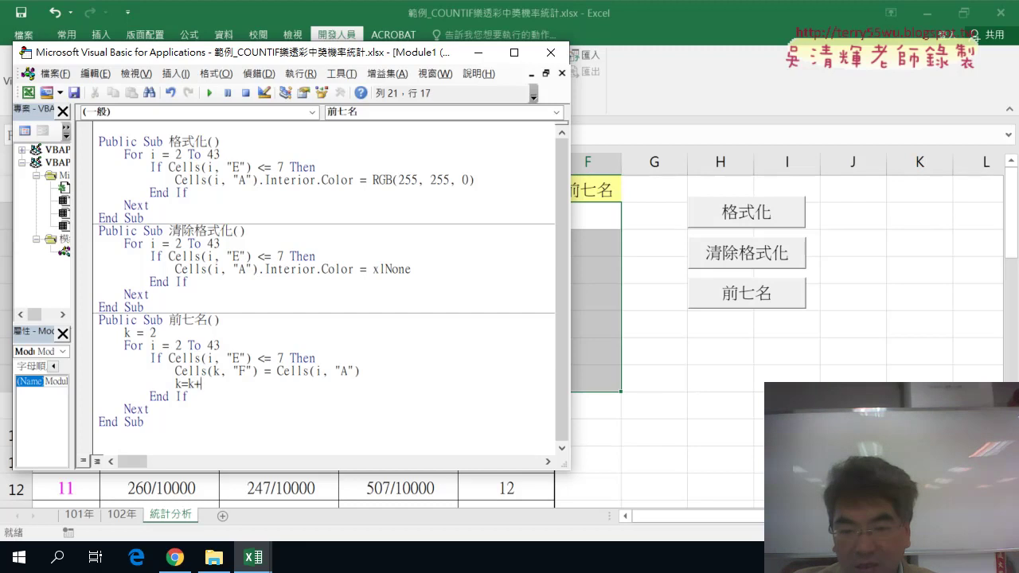
text(1)
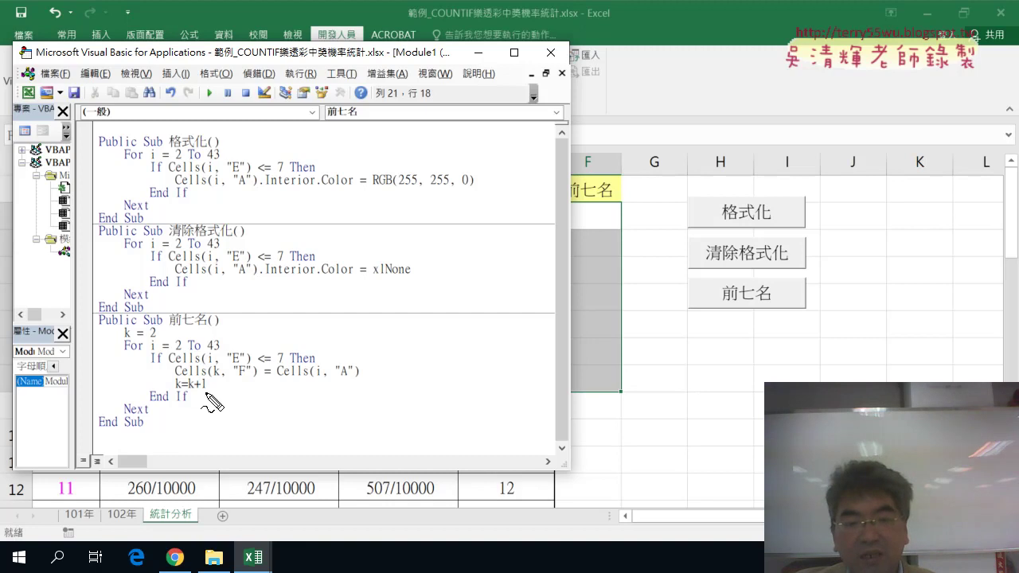
drag(188, 391, 205, 390)
drag(163, 339, 150, 338)
drag(198, 378, 179, 382)
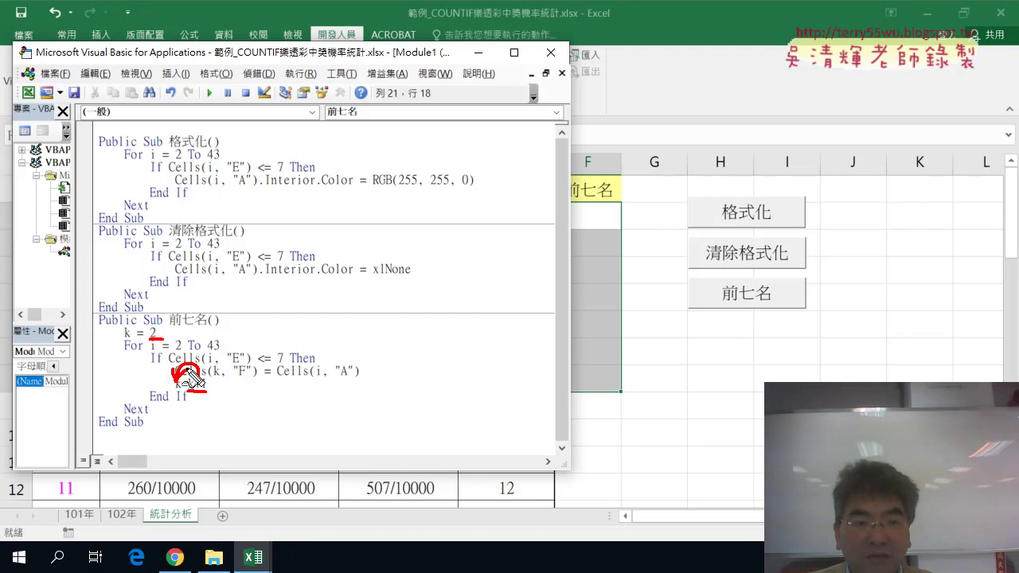
text(=k+1)
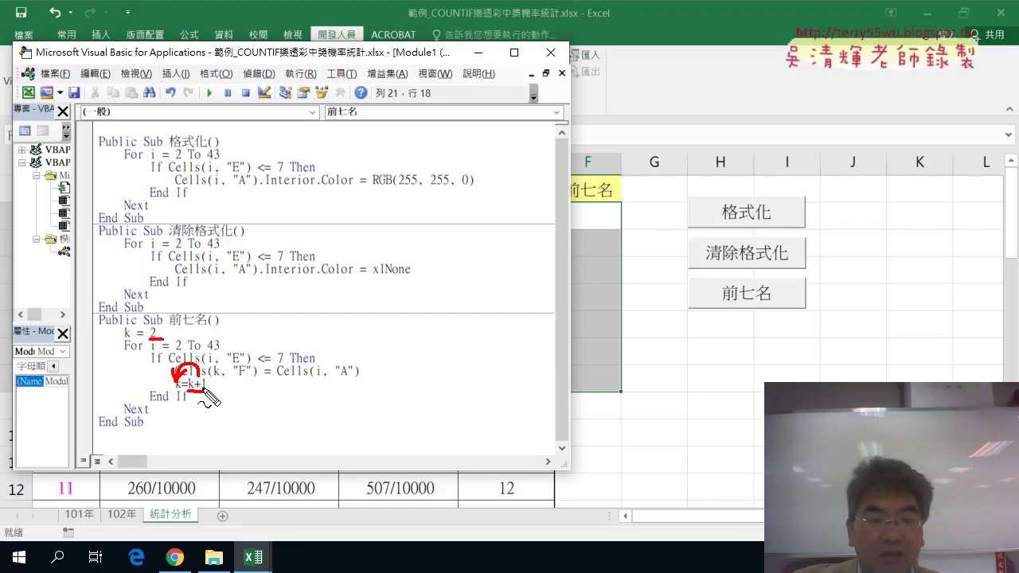
key(Escape)
click(334, 303)
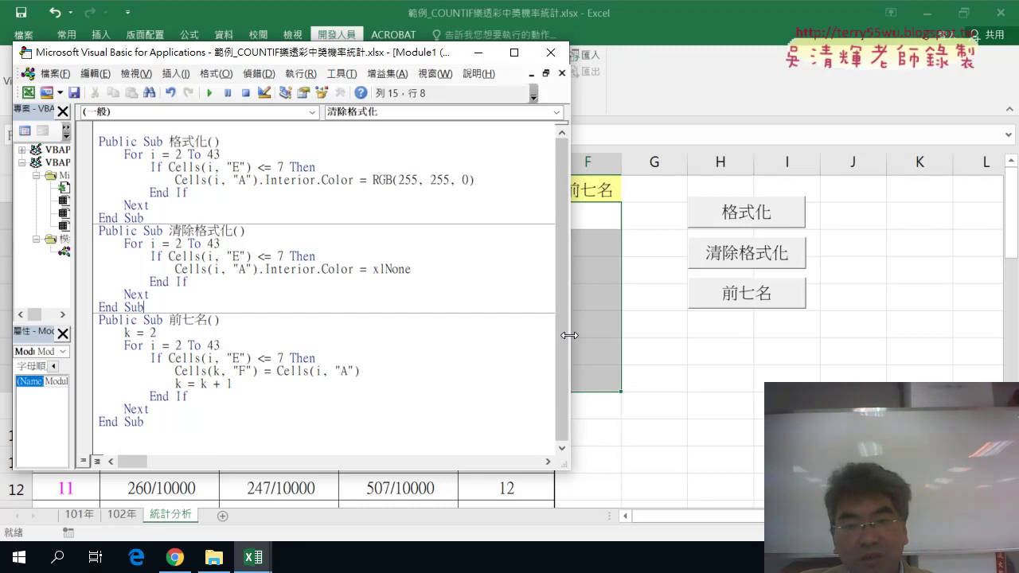
Resize the code window and step through 前七名 with F8 past a non-qualifying row
drag(570, 335, 495, 336)
drag(316, 62, 379, 66)
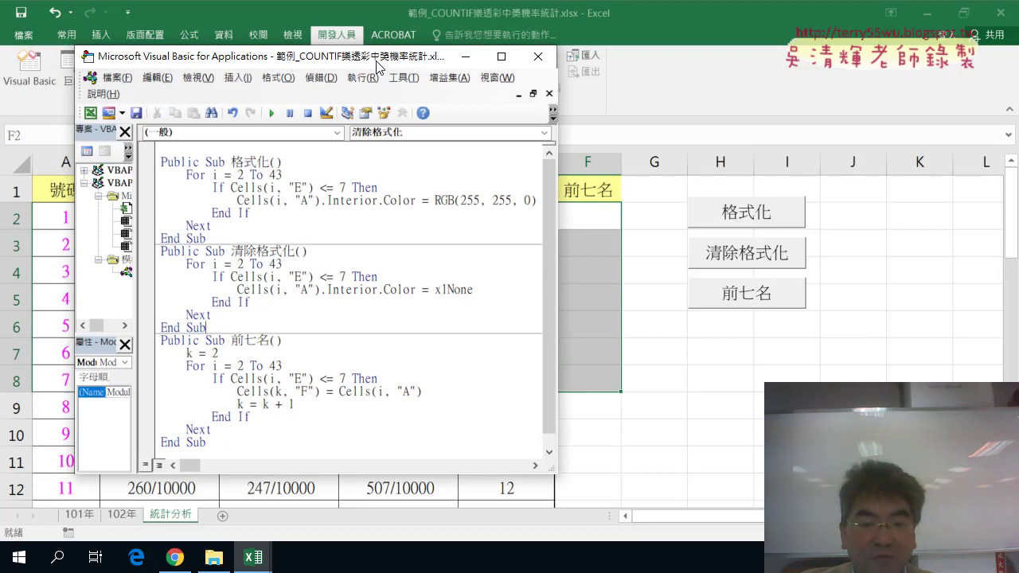
click(303, 390)
drag(307, 474, 307, 502)
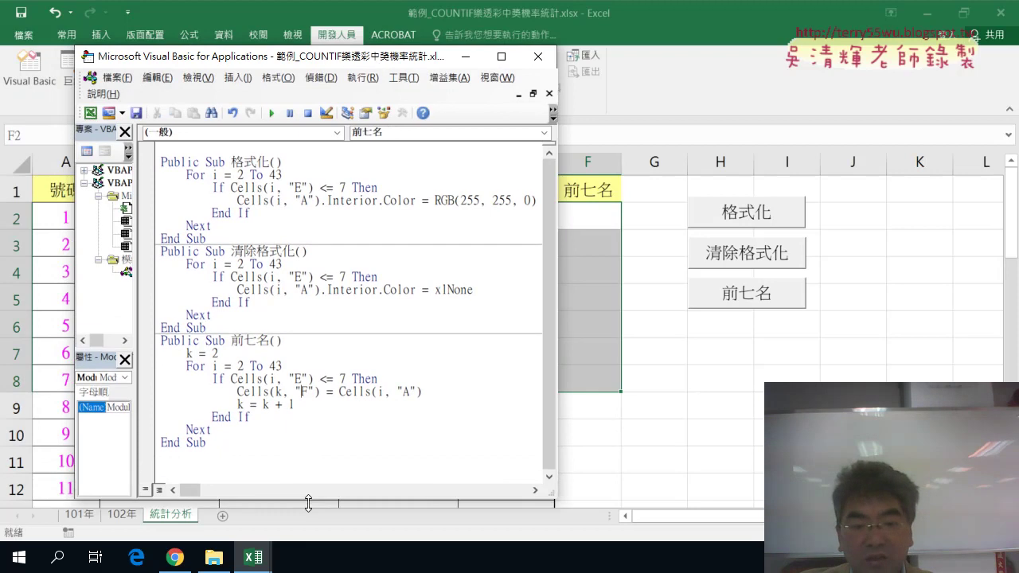
key(Return)
key(Return)
key(Return)
key(Return)
key(Return)
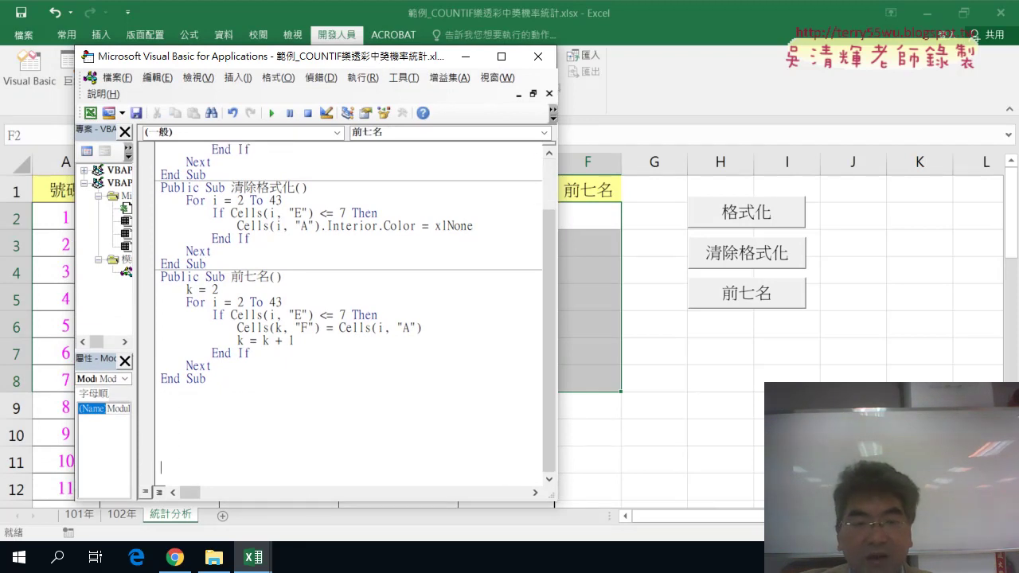
key(Return)
key(Return)
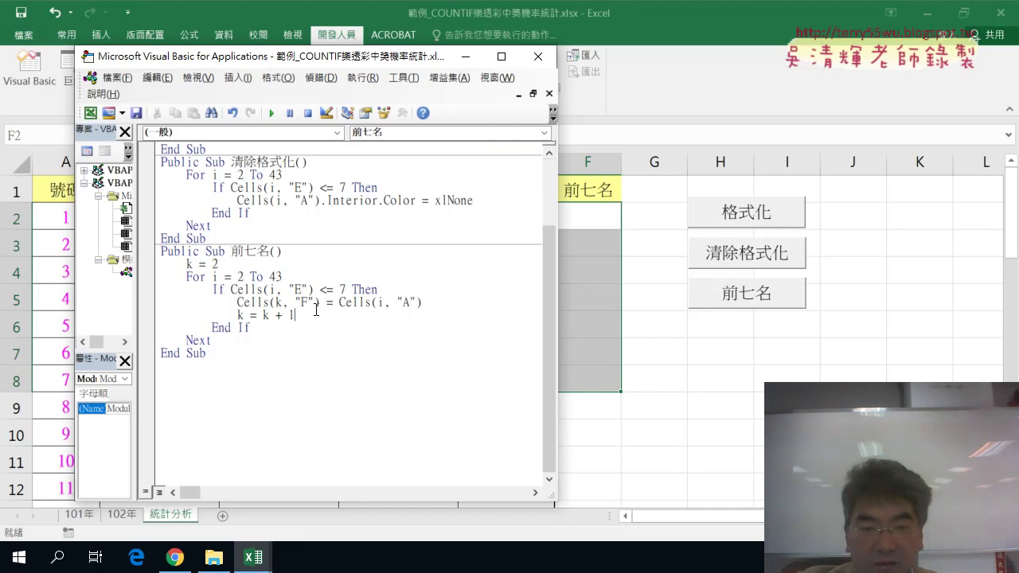
key(F8)
key(F8)
key(F8)
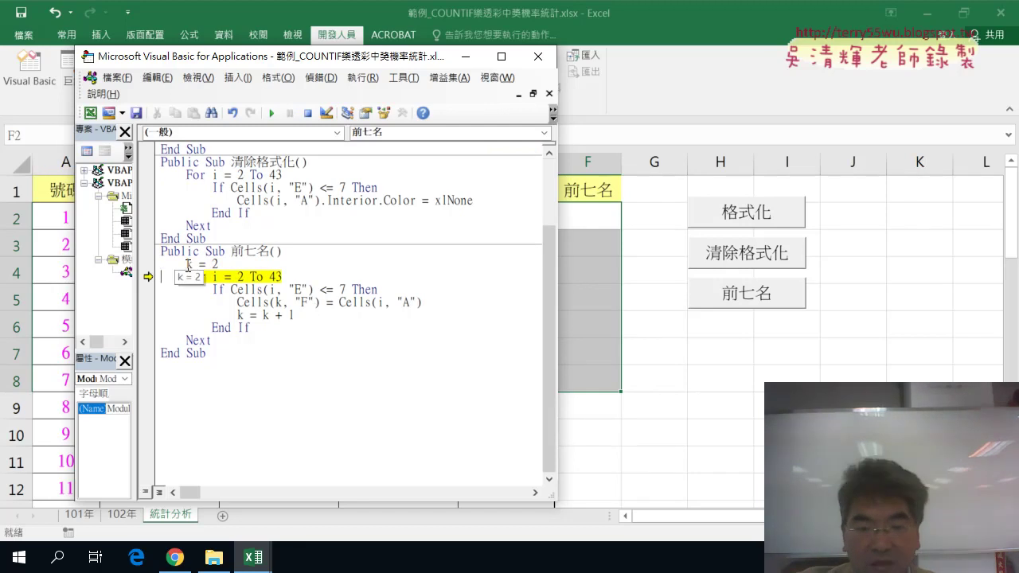
key(F8)
mouse_move(188, 266)
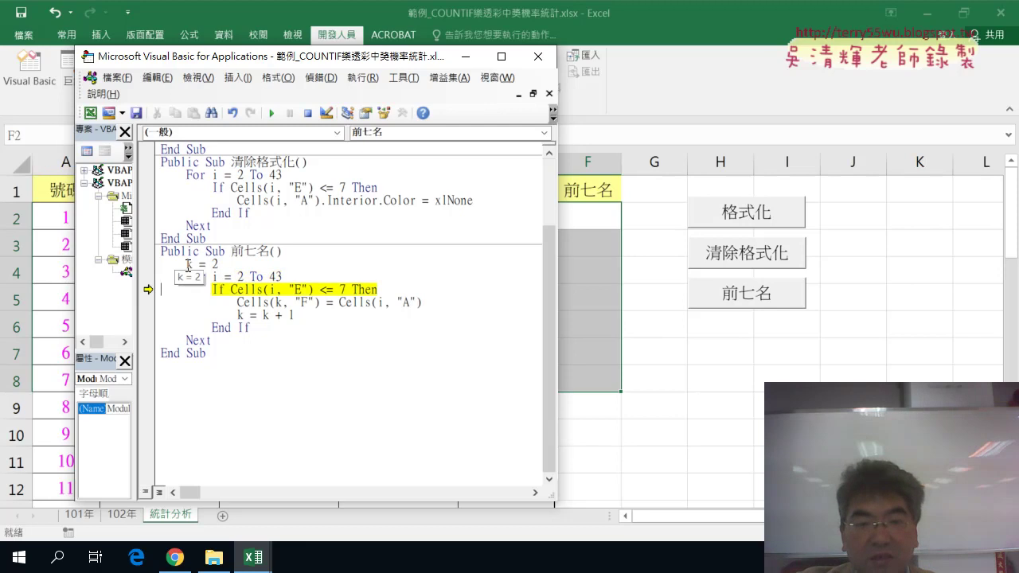
key(F8)
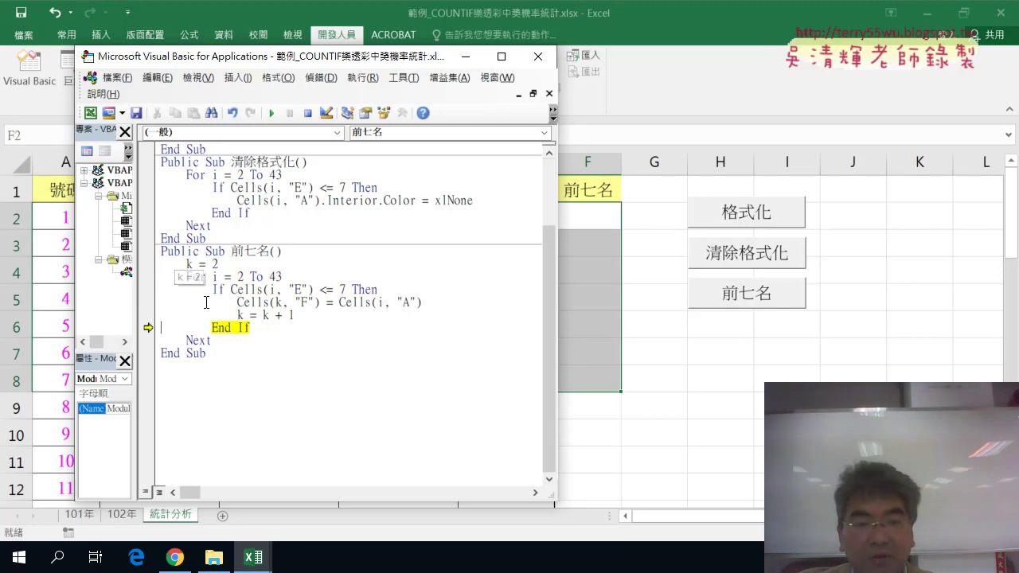
Set a breakpoint on the Cells(k, "F") line, run to it, and step to write 12 into F2
click(148, 302)
click(273, 114)
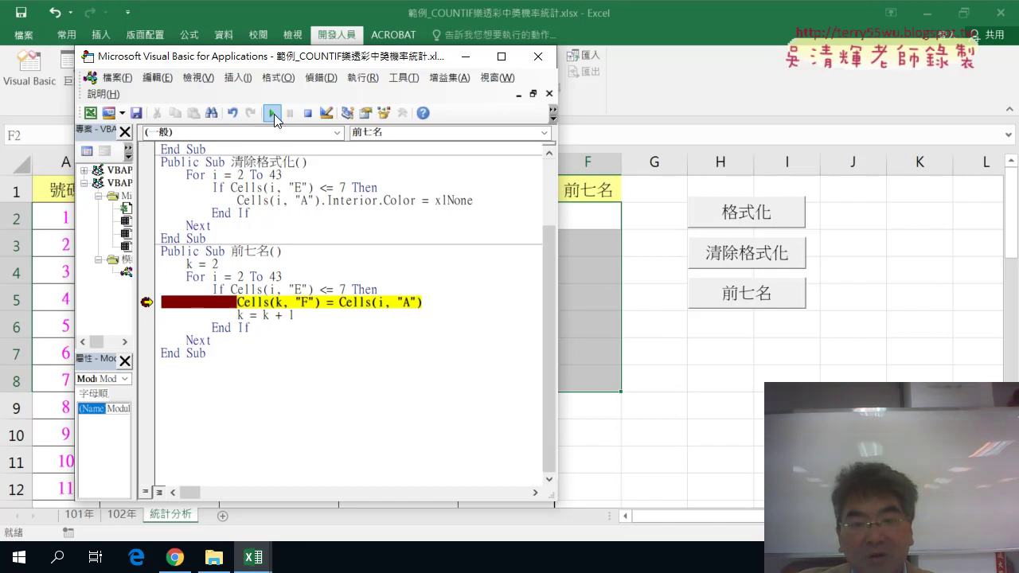
mouse_move(215, 276)
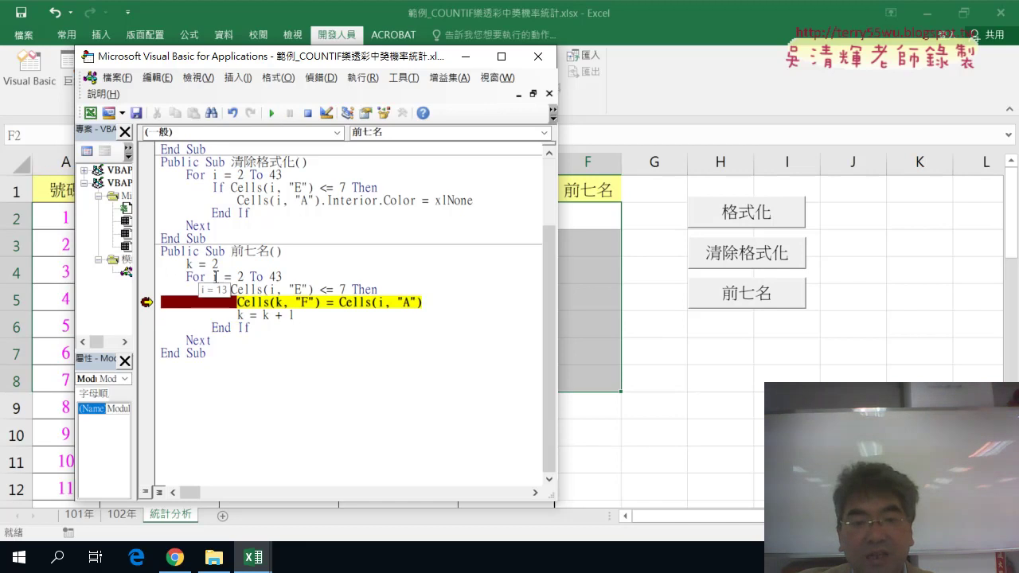
mouse_move(350, 303)
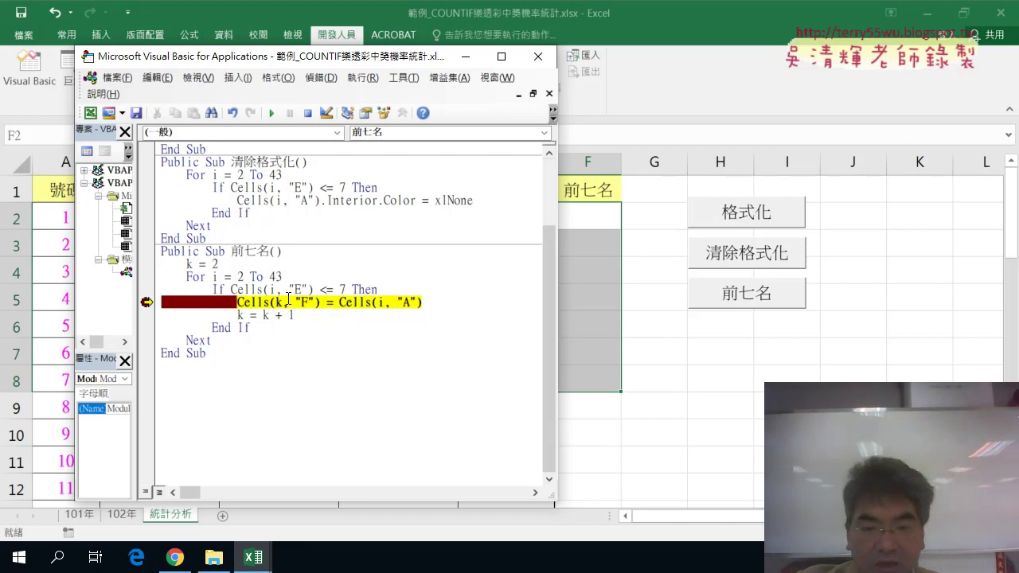
key(F8)
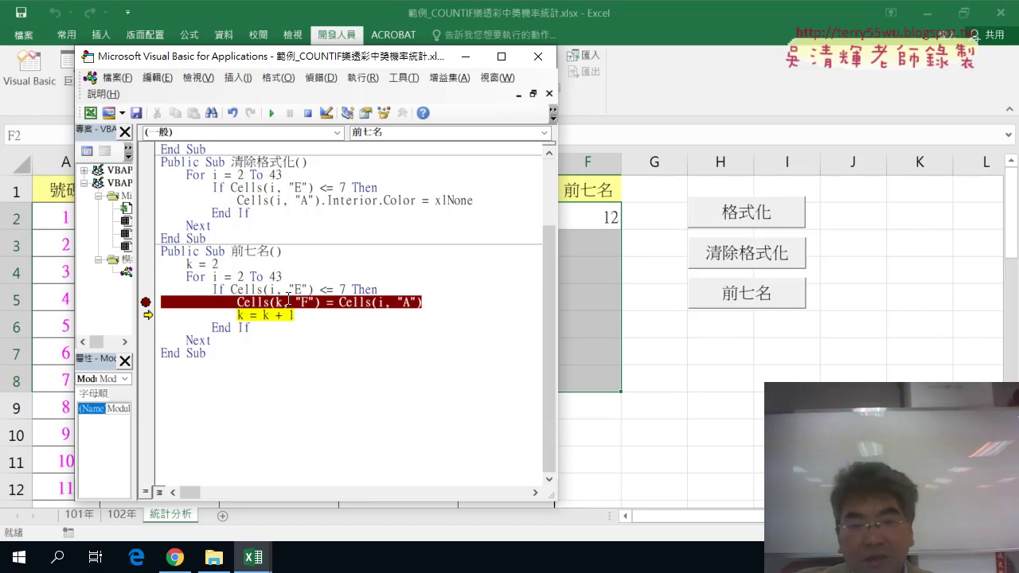
drag(339, 303, 422, 303)
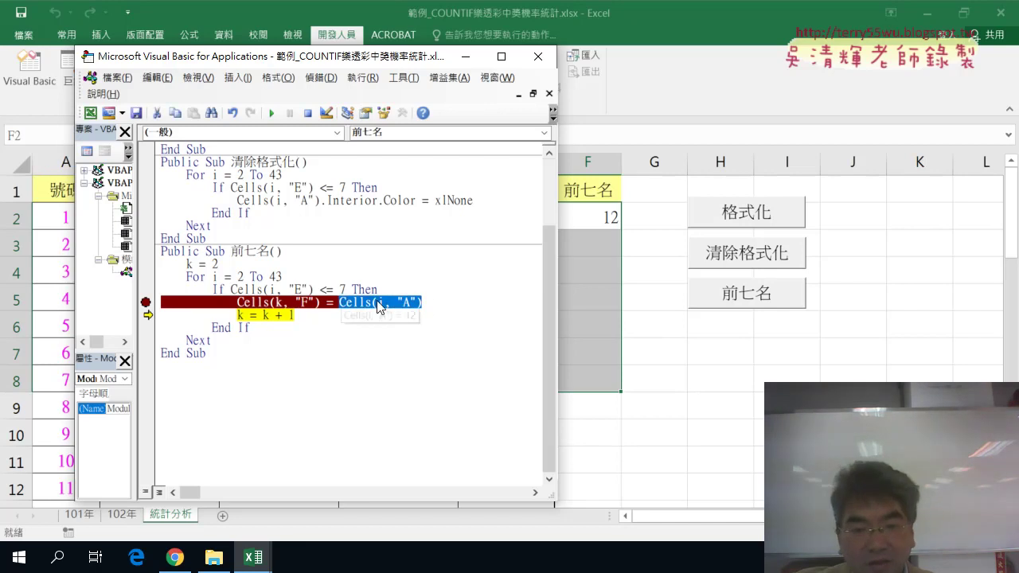
mouse_move(278, 303)
mouse_move(319, 302)
mouse_down()
mouse_move(237, 302)
mouse_move(422, 302)
mouse_move(341, 303)
mouse_up()
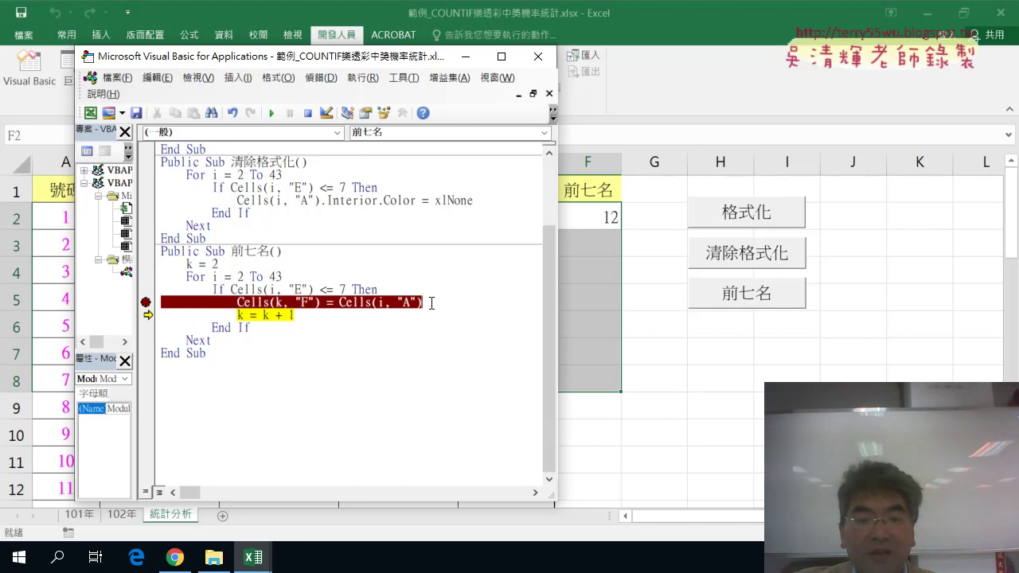
mouse_move(344, 306)
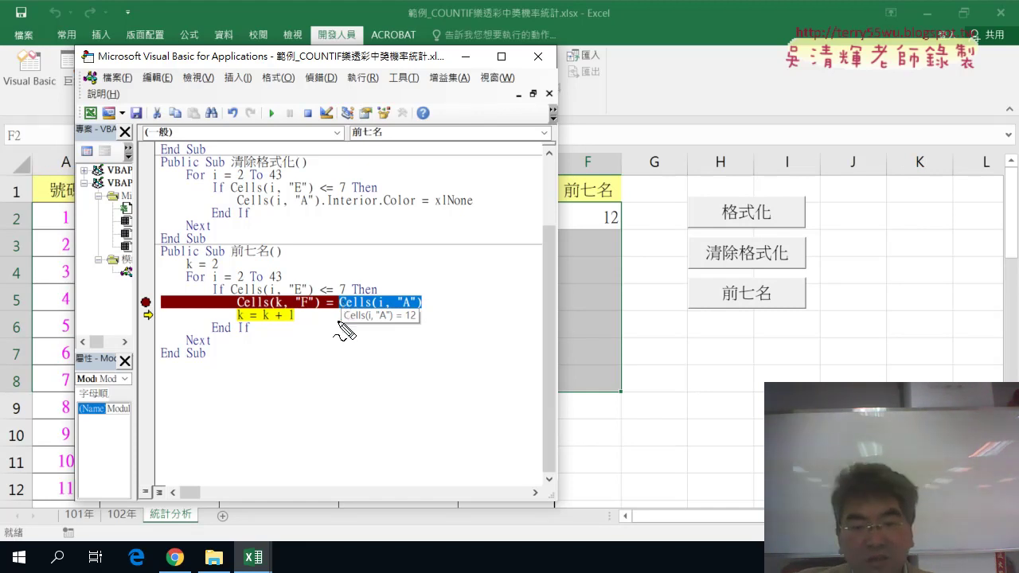
drag(390, 307, 309, 304)
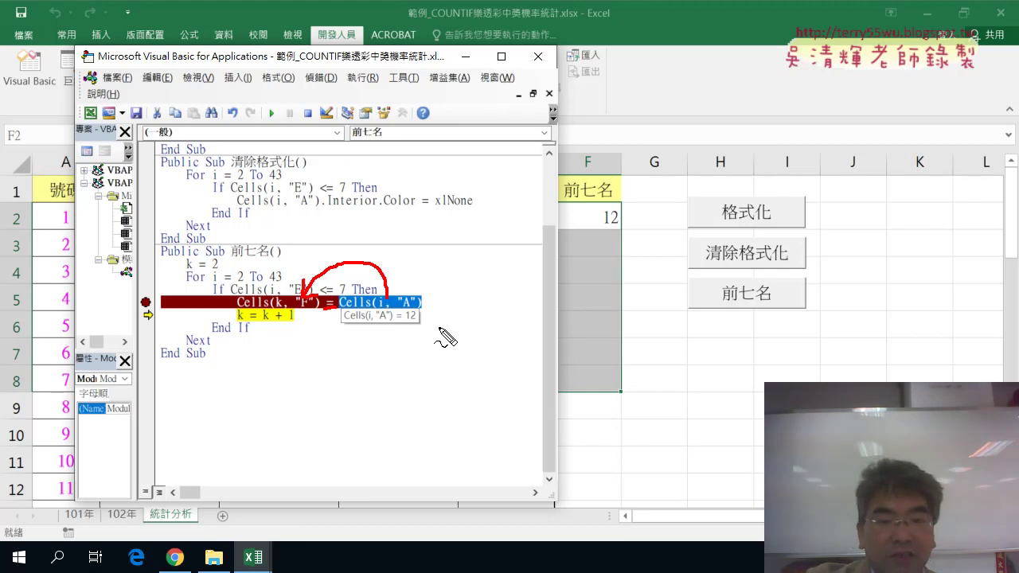
Inspect the value of k and step through the k = k + 1 increment
key(Escape)
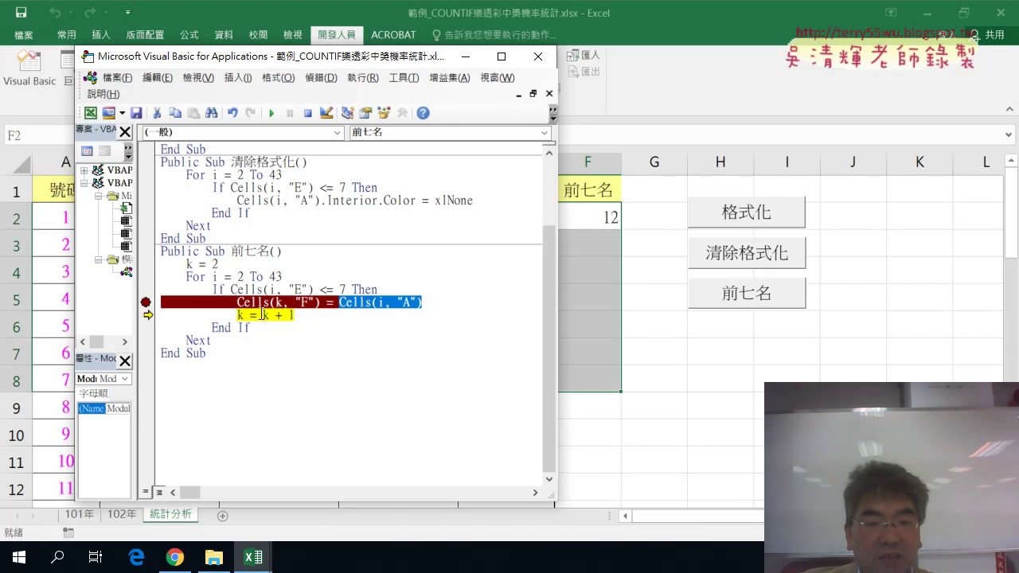
drag(294, 315, 269, 317)
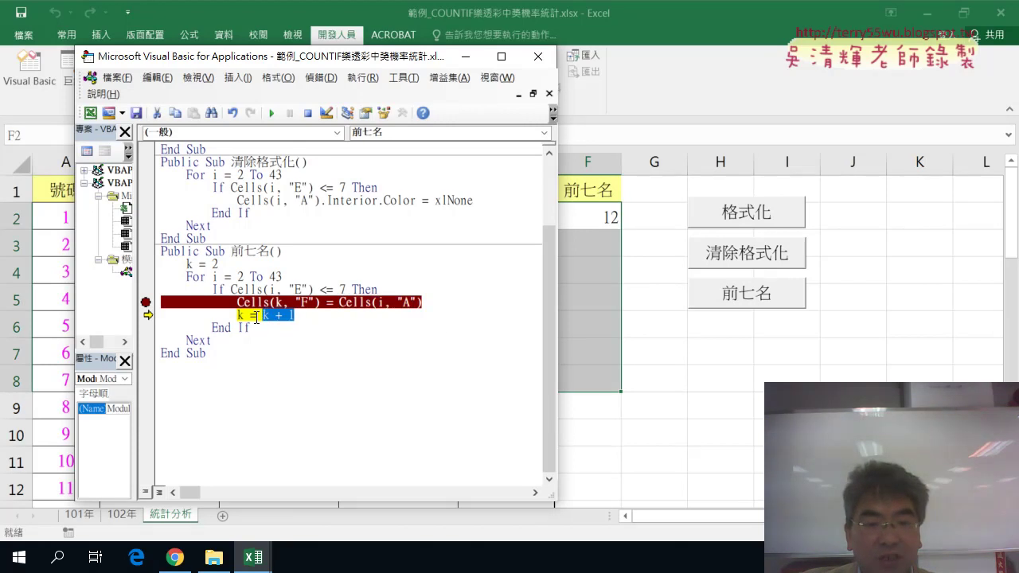
click(275, 317)
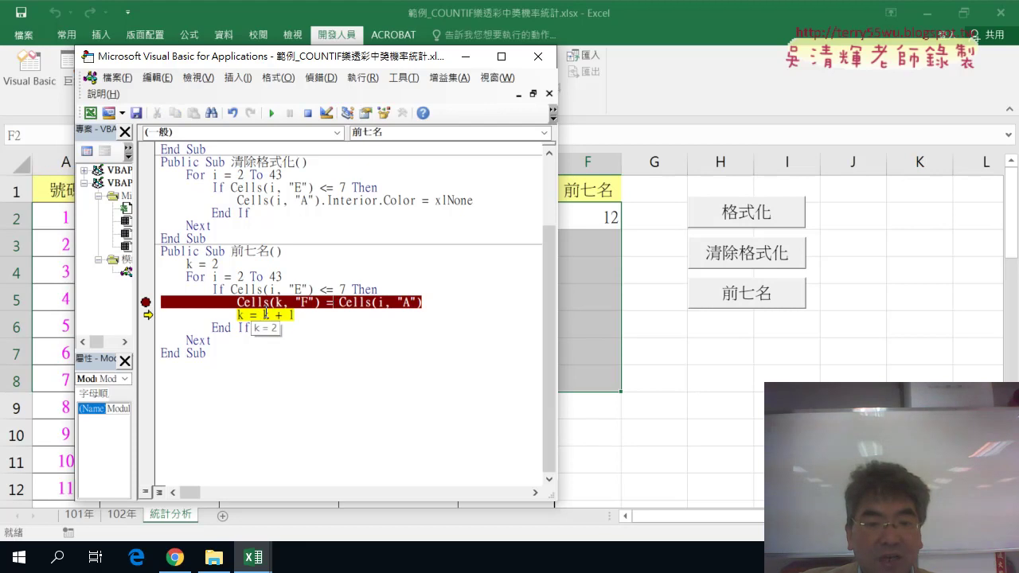
drag(294, 315, 263, 315)
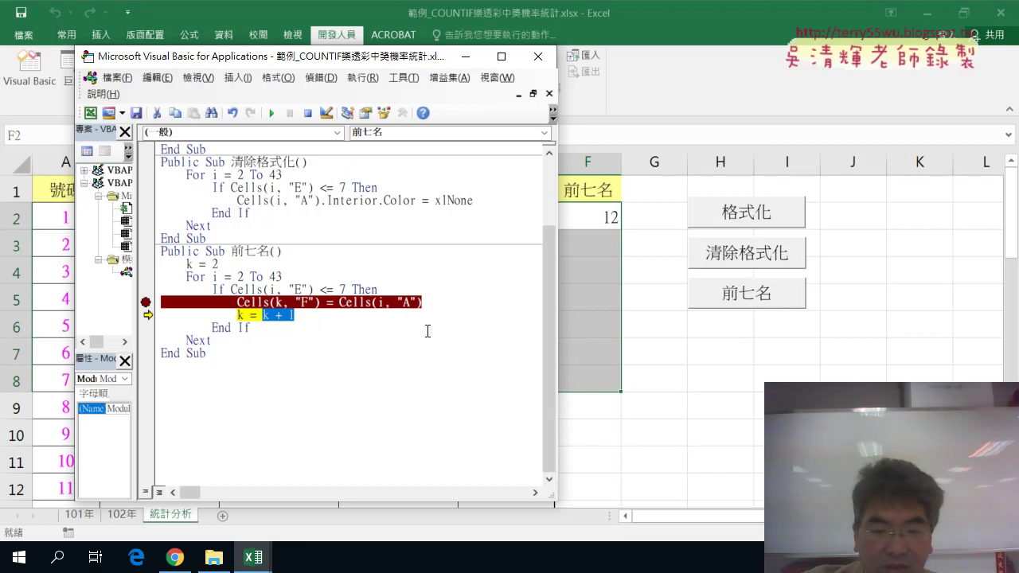
key(F8)
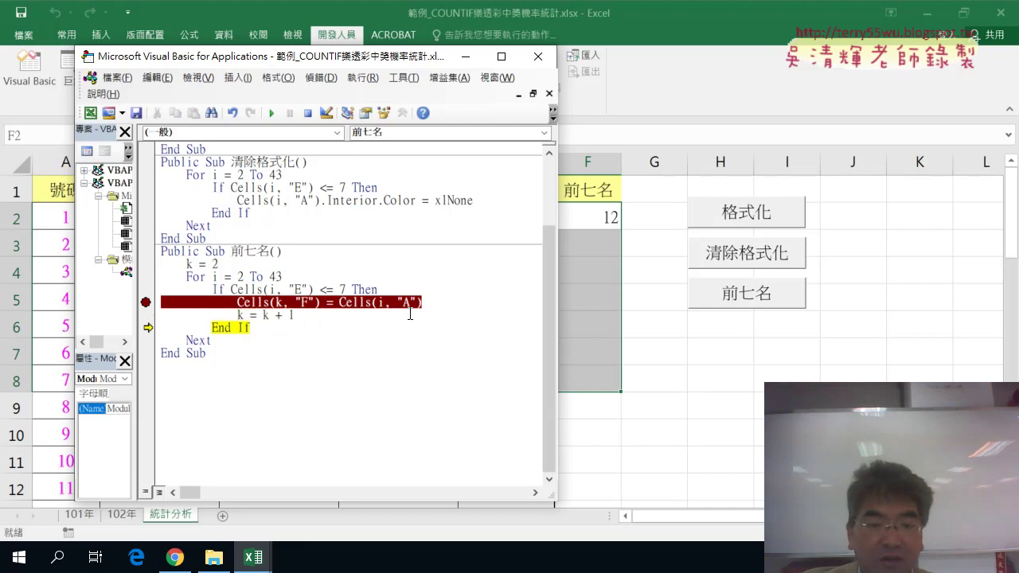
mouse_move(239, 316)
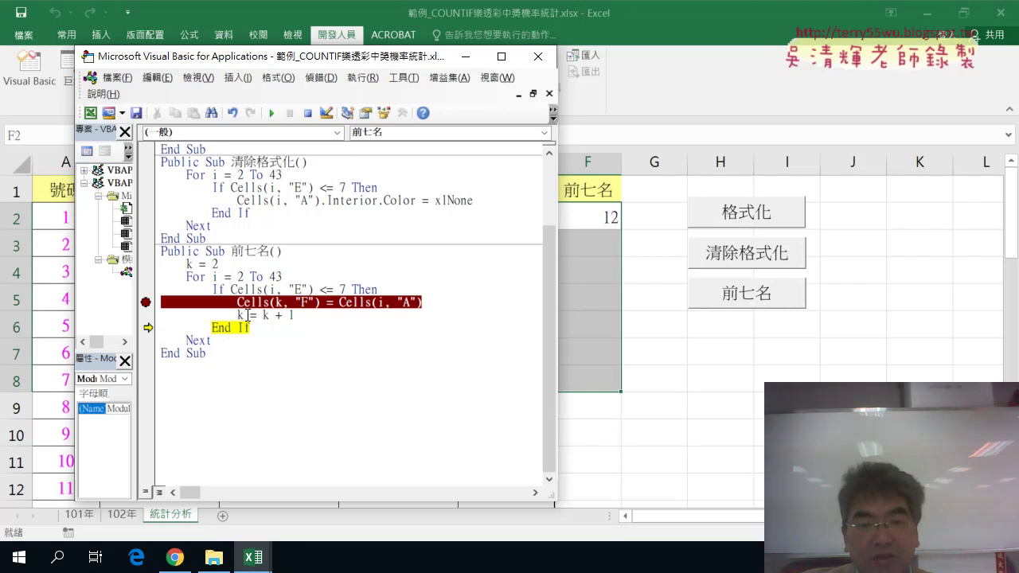
Run to the next match writing 21 into F3, clear the breakpoint, and finish the macro
click(271, 113)
mouse_move(359, 300)
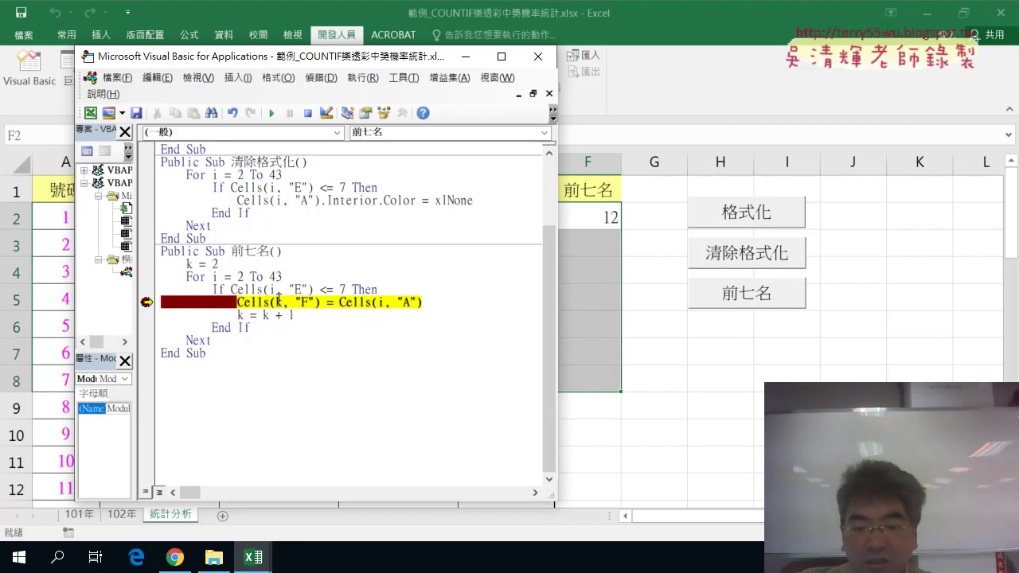
mouse_move(278, 302)
key(F8)
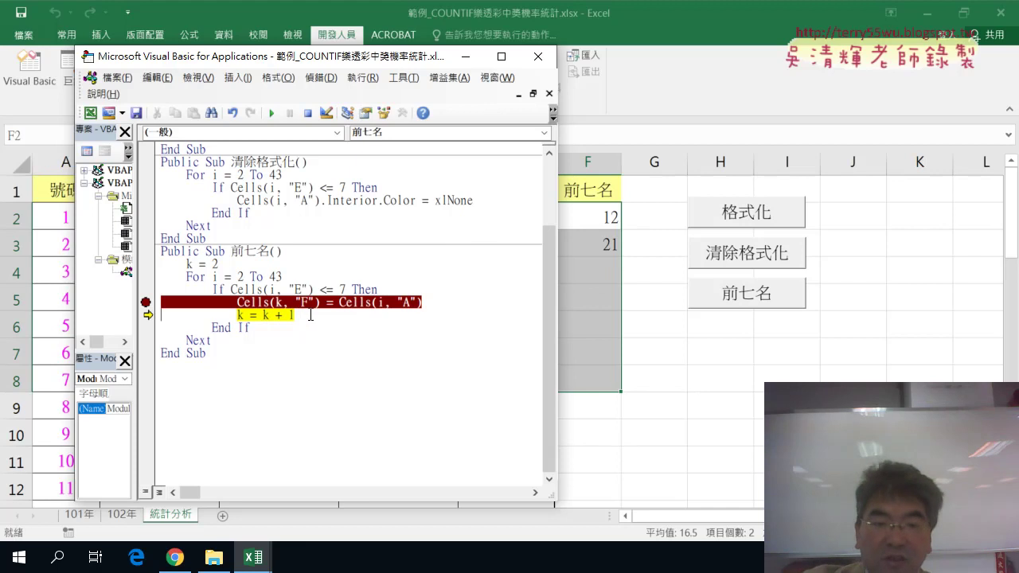
key(F8)
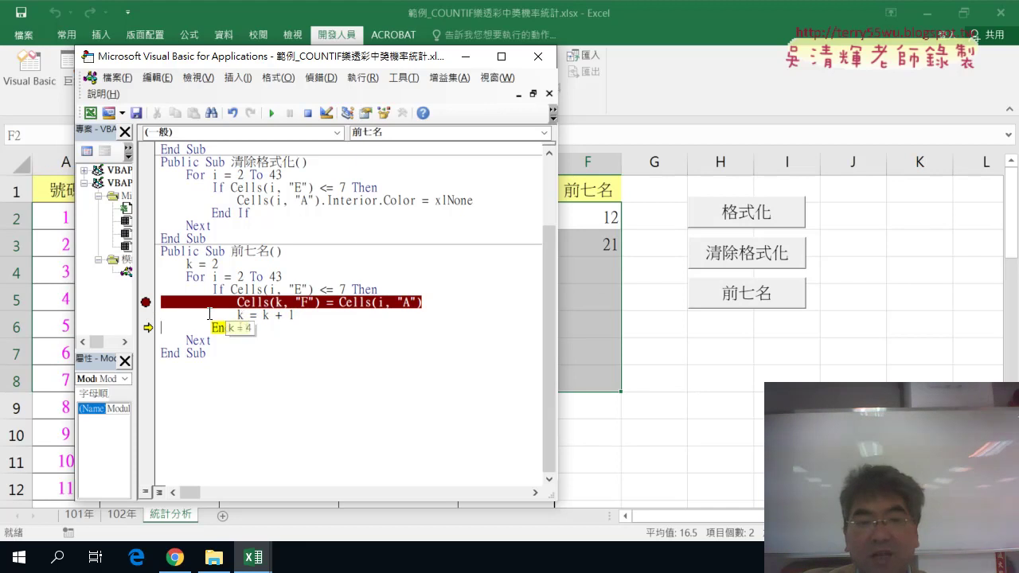
click(145, 303)
click(273, 113)
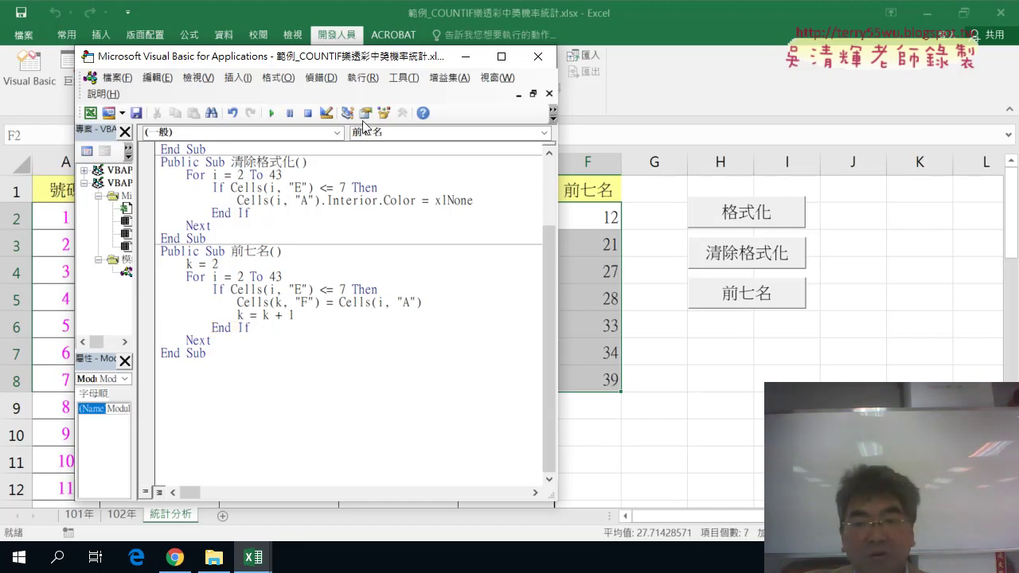
drag(546, 279, 555, 217)
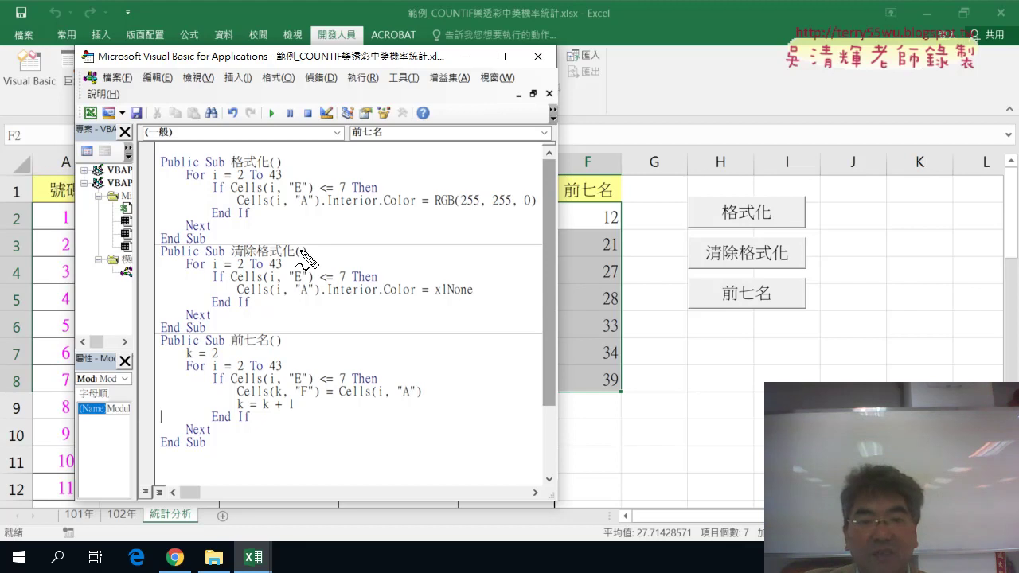
mouse_move(248, 244)
mouse_down()
mouse_move(177, 243)
mouse_move(265, 235)
mouse_up()
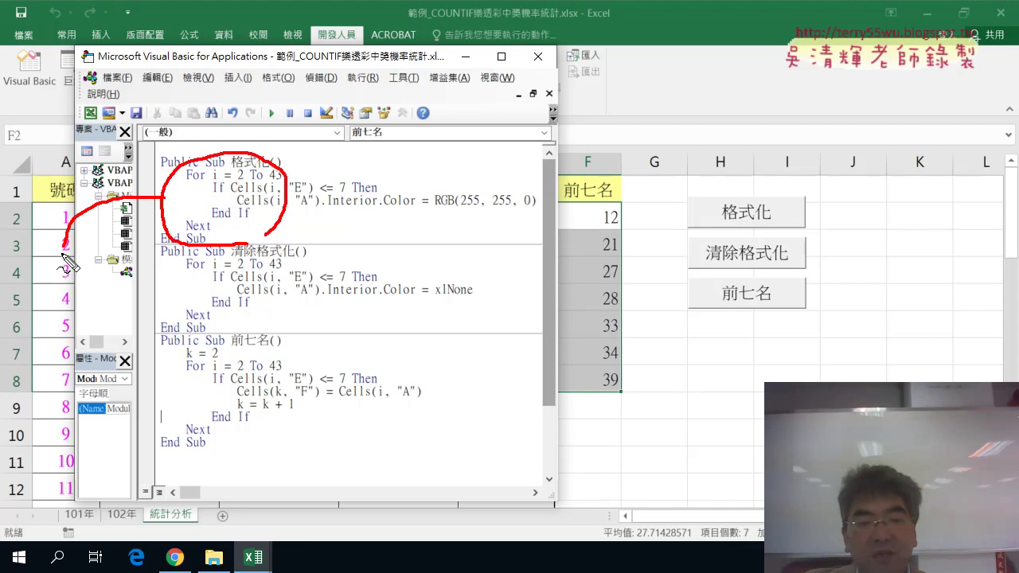
mouse_move(163, 197)
mouse_down()
mouse_move(117, 349)
mouse_move(89, 371)
mouse_up()
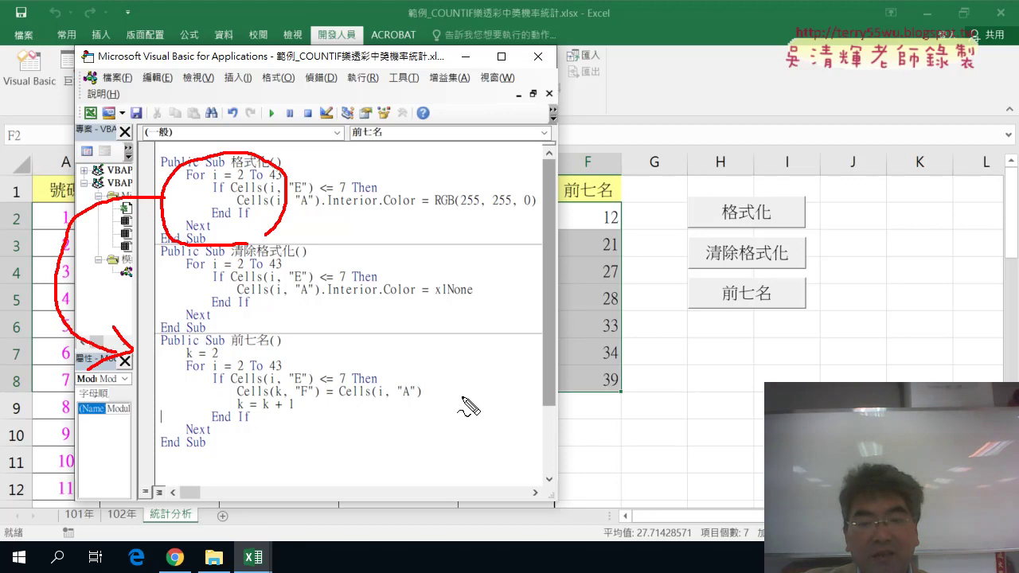
drag(343, 401, 420, 400)
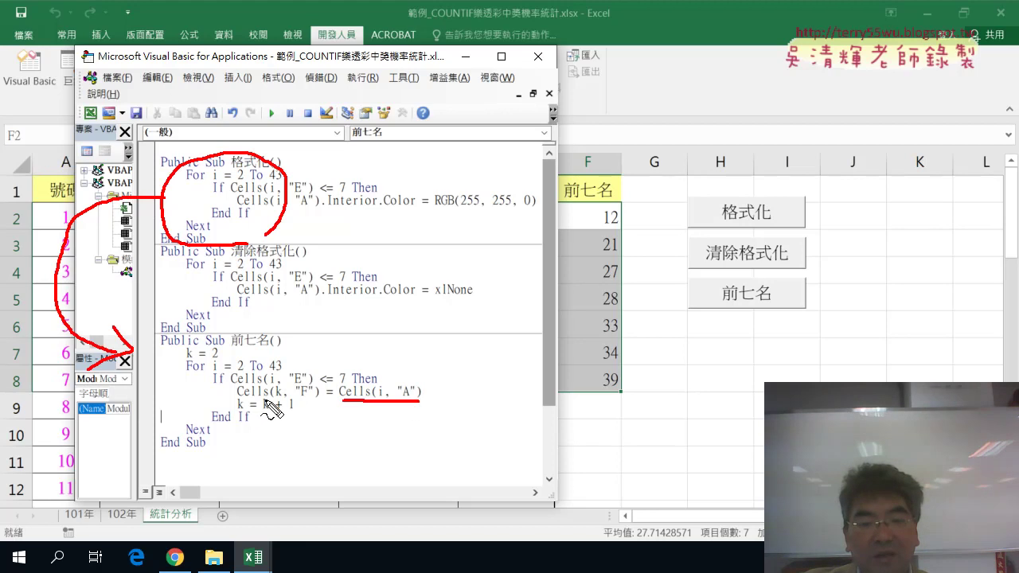
mouse_move(353, 392)
mouse_down()
mouse_move(305, 381)
mouse_move(288, 401)
mouse_up()
drag(217, 361, 179, 361)
drag(296, 410, 237, 411)
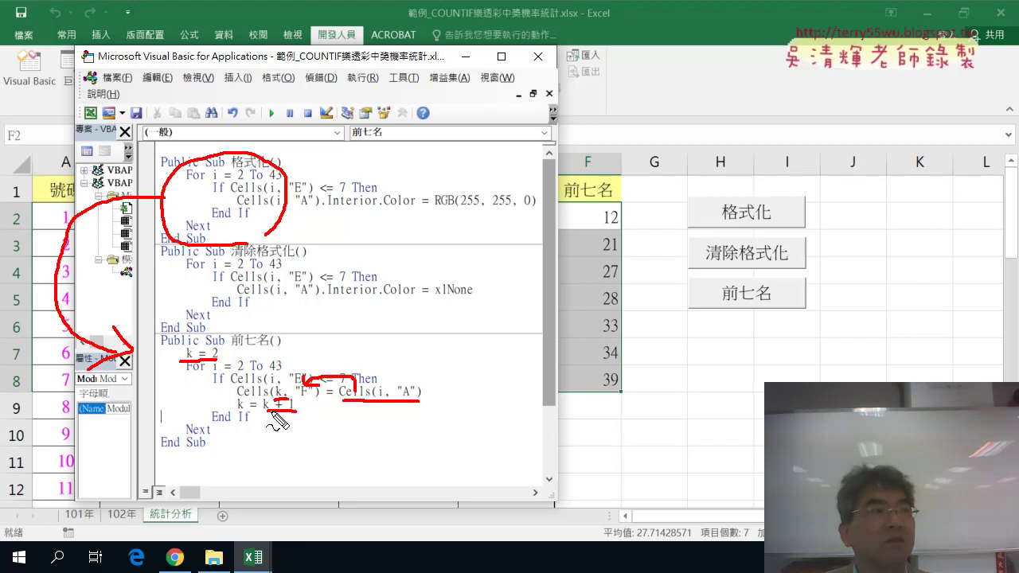